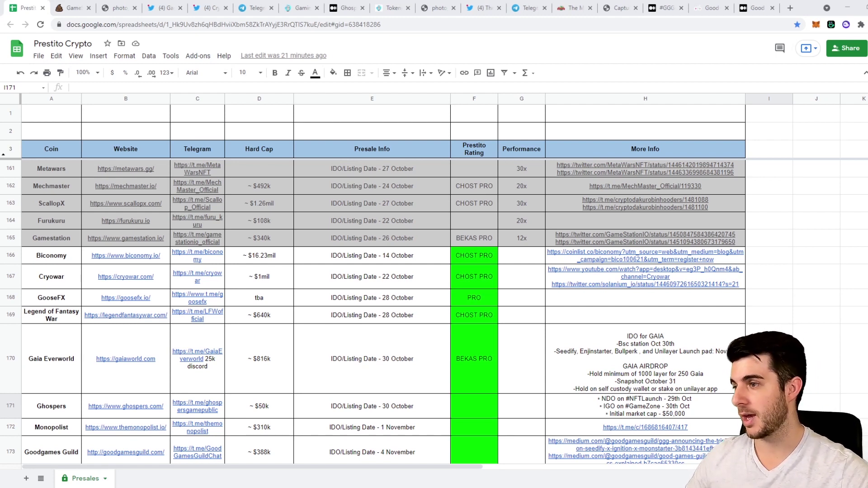
Review the Cryowar and Demole listing dates and the Nakamoto Games and Cryptopolis multipliers
{"action": "left_click", "coordinate": [371, 276]}
{"action": "scroll", "coordinate": [394, 277], "scroll_direction": "down", "scroll_amount": 2}
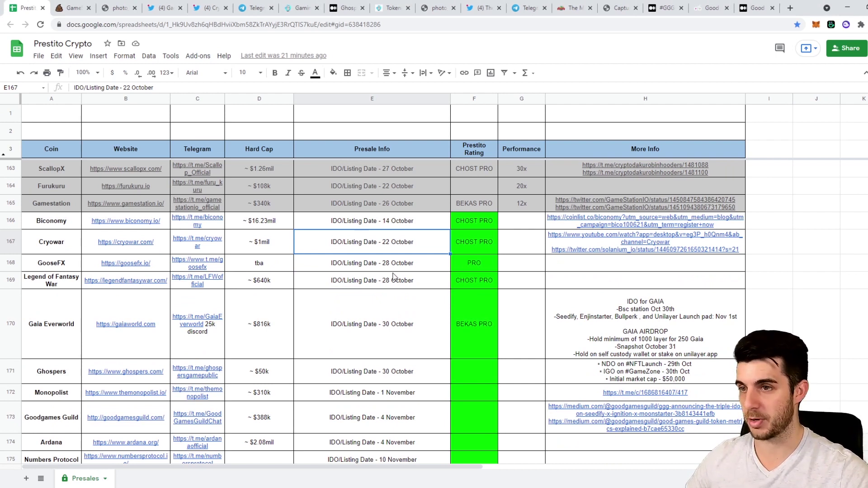
{"action": "scroll", "coordinate": [393, 278], "scroll_direction": "up", "scroll_amount": 3}
{"action": "scroll", "coordinate": [394, 277], "scroll_direction": "up", "scroll_amount": 3}
{"action": "scroll", "coordinate": [397, 276], "scroll_direction": "down", "scroll_amount": 2}
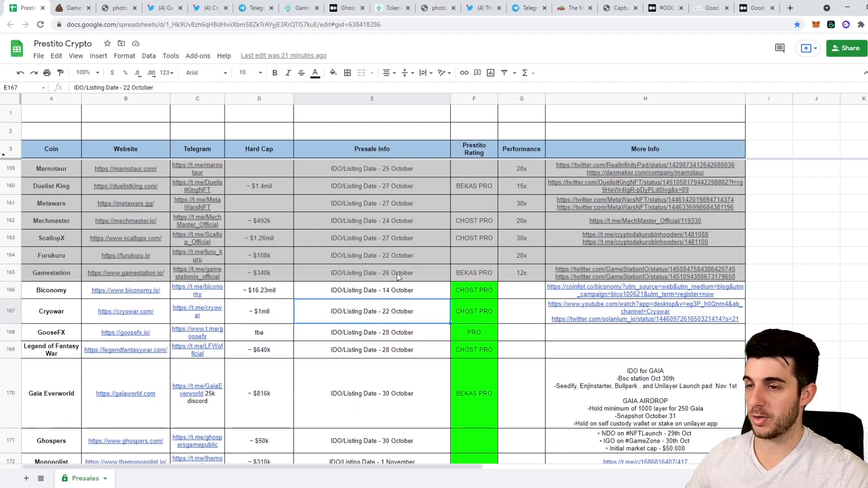
{"action": "scroll", "coordinate": [397, 273], "scroll_direction": "up", "scroll_amount": 4}
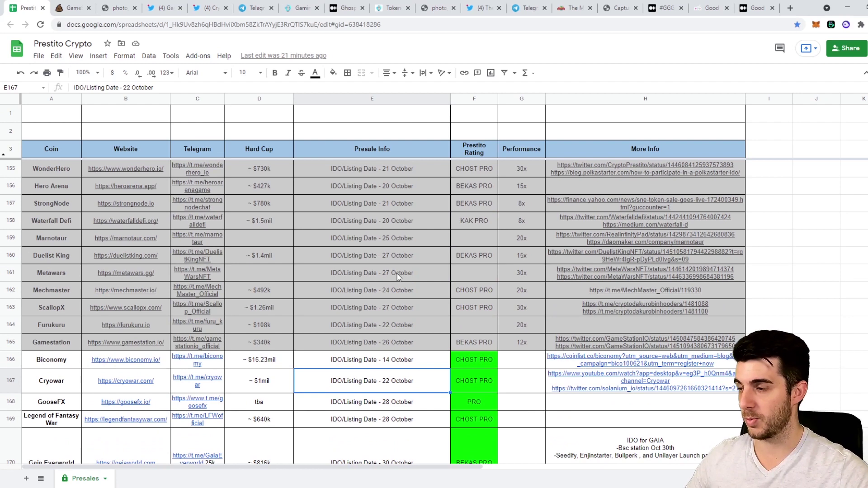
{"action": "scroll", "coordinate": [397, 273], "scroll_direction": "up", "scroll_amount": 4}
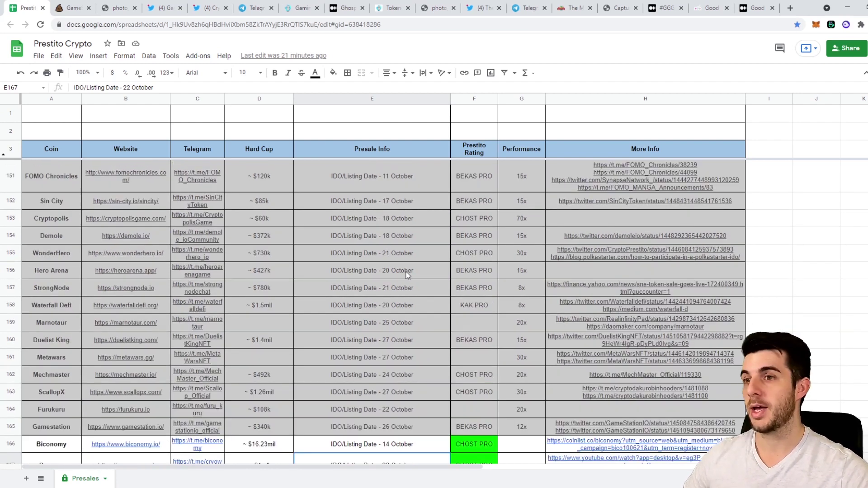
{"action": "scroll", "coordinate": [400, 271], "scroll_direction": "up", "scroll_amount": 4}
{"action": "scroll", "coordinate": [403, 269], "scroll_direction": "up", "scroll_amount": 4}
{"action": "scroll", "coordinate": [403, 269], "scroll_direction": "down", "scroll_amount": 2}
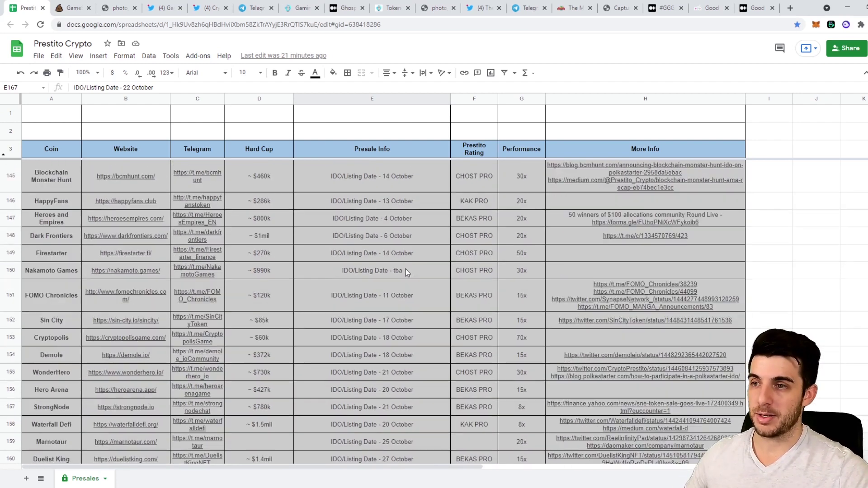
{"action": "scroll", "coordinate": [409, 269], "scroll_direction": "down", "scroll_amount": 5}
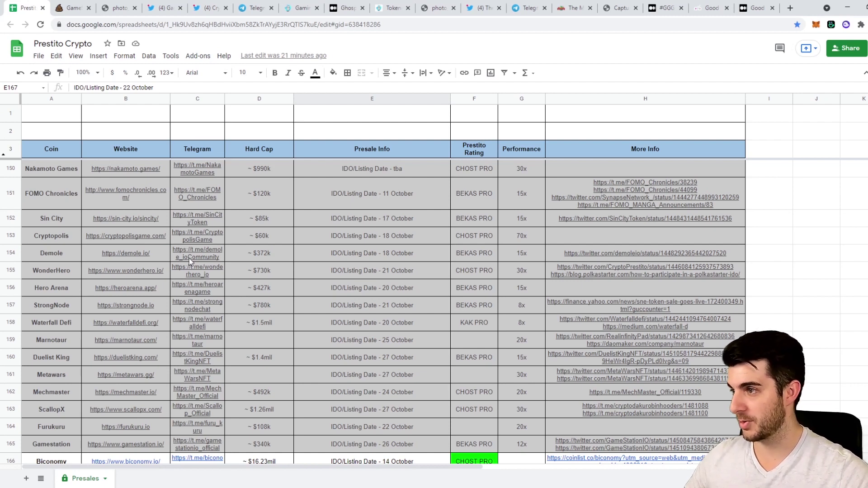
{"action": "mouse_move", "coordinate": [197, 256]}
{"action": "left_click", "coordinate": [383, 252]}
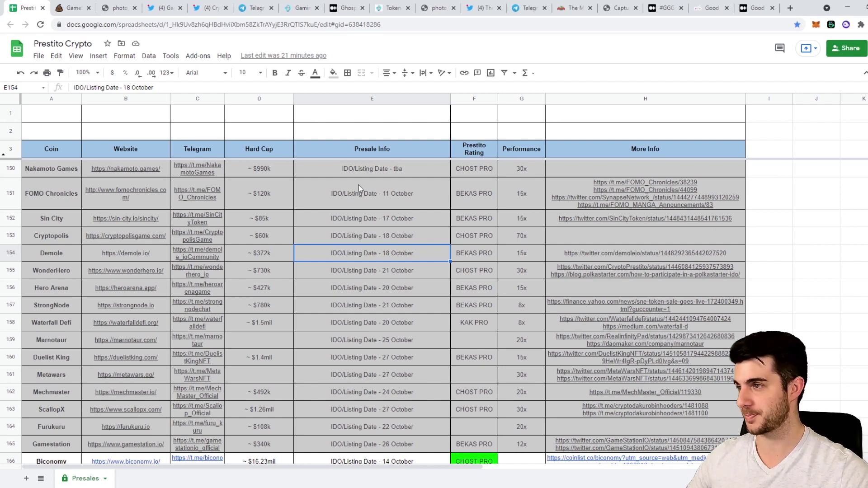
{"action": "left_click", "coordinate": [526, 170]}
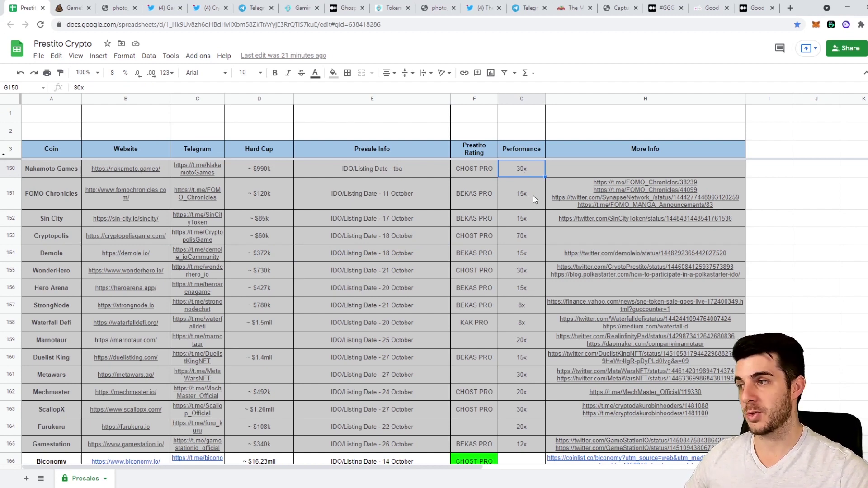
{"action": "scroll", "coordinate": [534, 195], "scroll_direction": "down", "scroll_amount": 3}
{"action": "scroll", "coordinate": [536, 196], "scroll_direction": "up", "scroll_amount": 2}
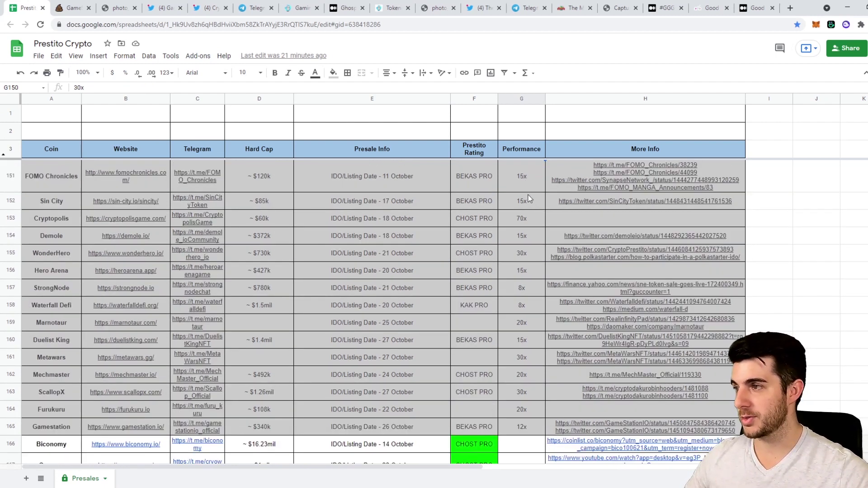
{"action": "left_click", "coordinate": [528, 201]}
{"action": "left_click", "coordinate": [529, 219]}
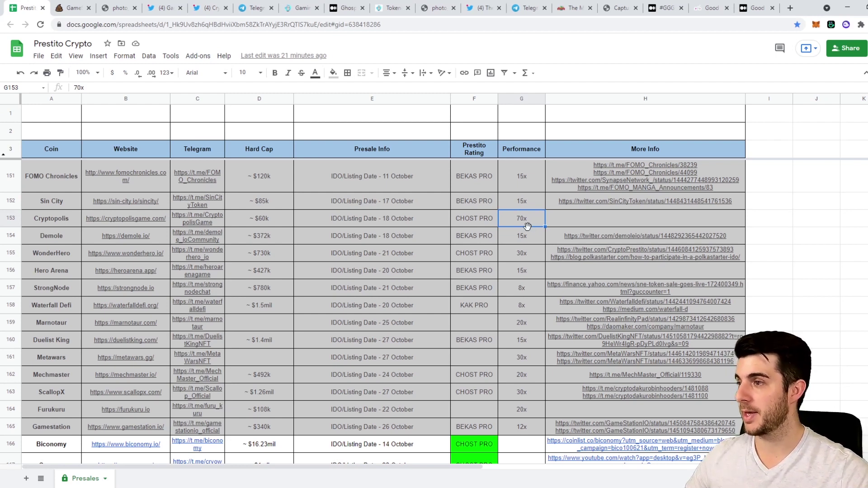
{"action": "scroll", "coordinate": [527, 226], "scroll_direction": "down", "scroll_amount": 1}
Check the Demole, WonderHero and Hero Arena multipliers; fill down StrongNode and Waterfall Defi's
{"action": "left_click", "coordinate": [525, 206]}
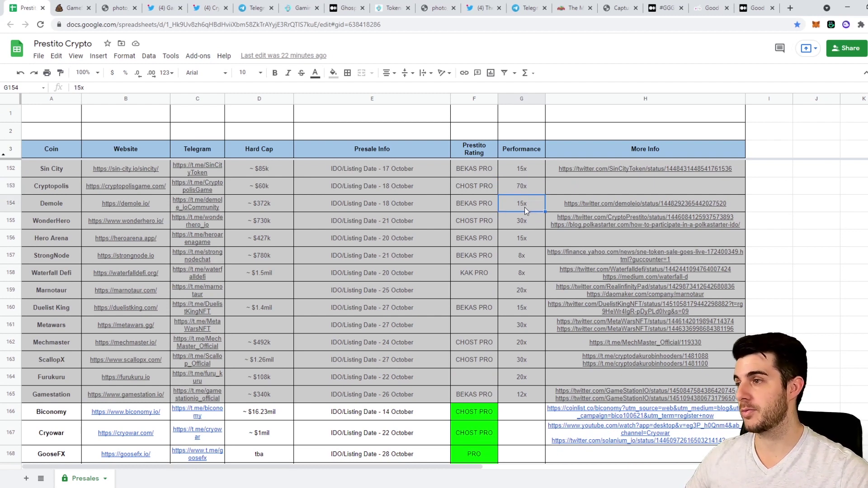
{"action": "left_click", "coordinate": [524, 222]}
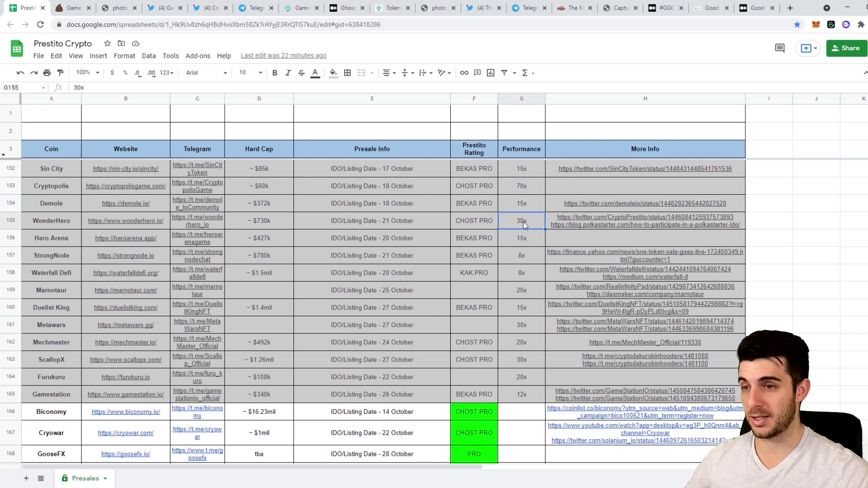
{"action": "left_click", "coordinate": [521, 239]}
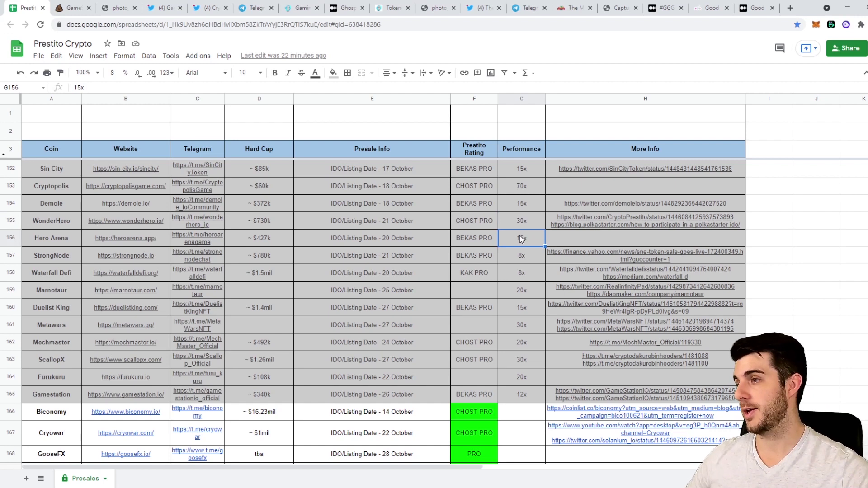
{"action": "scroll", "coordinate": [531, 257], "scroll_direction": "down", "scroll_amount": 1}
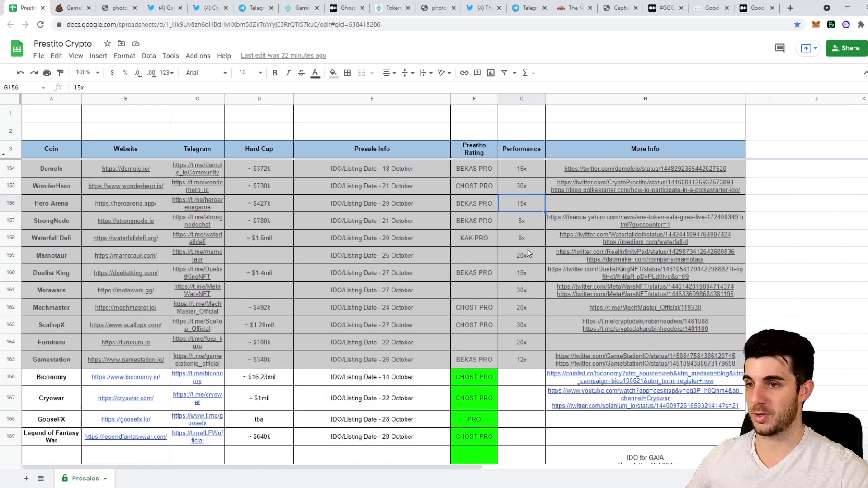
{"action": "left_click_drag", "start_coordinate": [521, 218], "coordinate": [519, 235]}
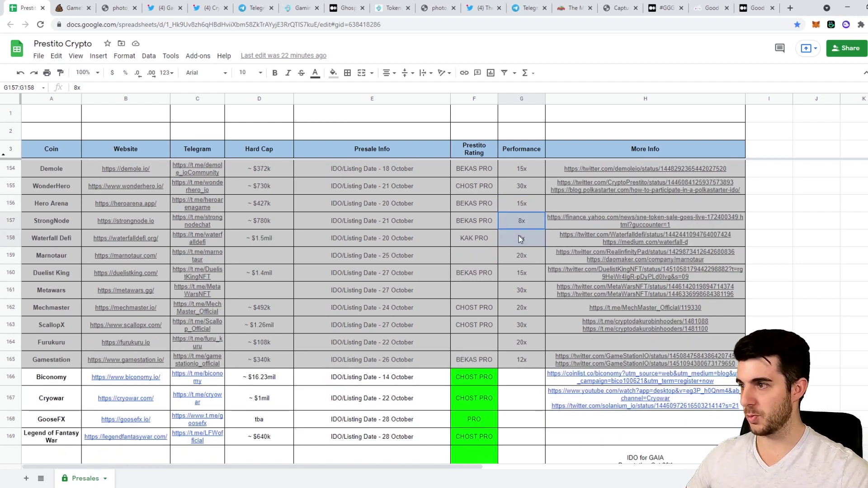
{"action": "key", "text": "ctrl+d"}
Check the Marnotaur 20x, Duelist King 15x, Metawars 30x and Gamestation 12x multipliers
{"action": "left_click", "coordinate": [529, 257]}
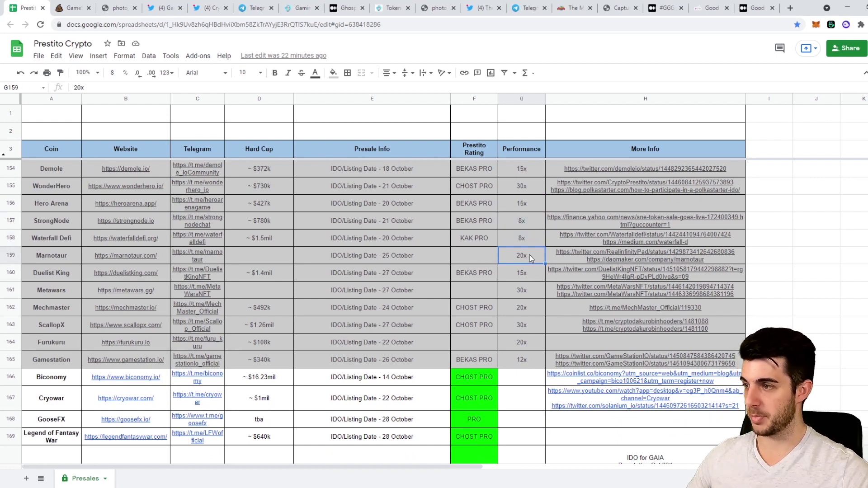
{"action": "left_click", "coordinate": [529, 279]}
{"action": "left_click", "coordinate": [524, 293]}
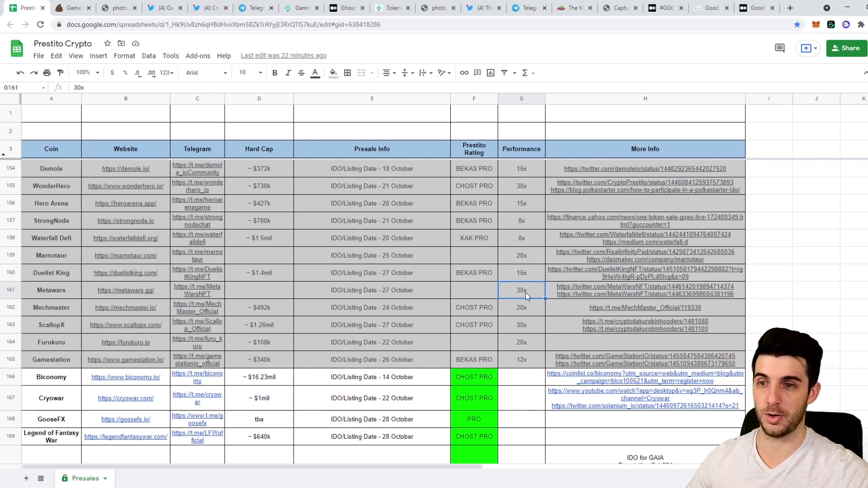
{"action": "scroll", "coordinate": [522, 294], "scroll_direction": "down", "scroll_amount": 2}
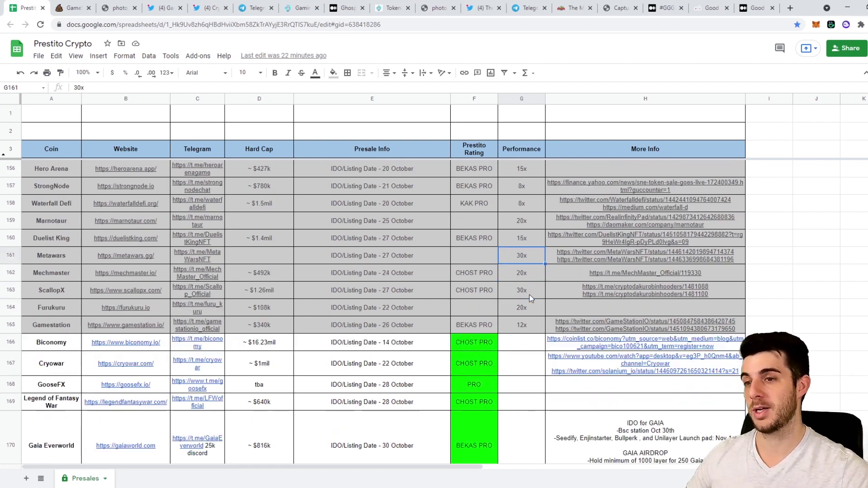
{"action": "scroll", "coordinate": [530, 295], "scroll_direction": "down", "scroll_amount": 2}
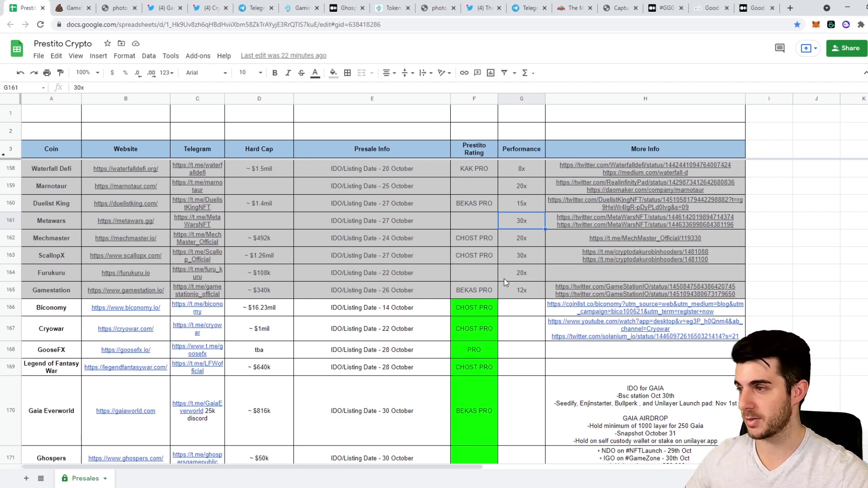
{"action": "scroll", "coordinate": [515, 275], "scroll_direction": "down", "scroll_amount": 1}
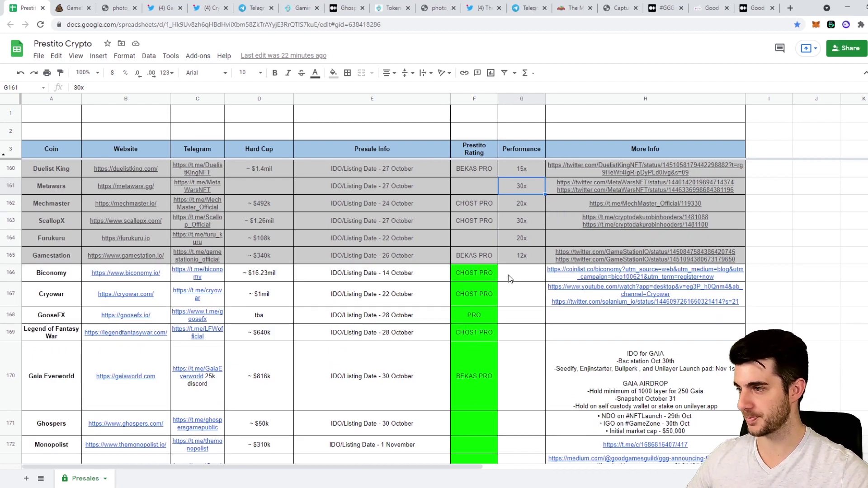
{"action": "scroll", "coordinate": [510, 274], "scroll_direction": "down", "scroll_amount": 1}
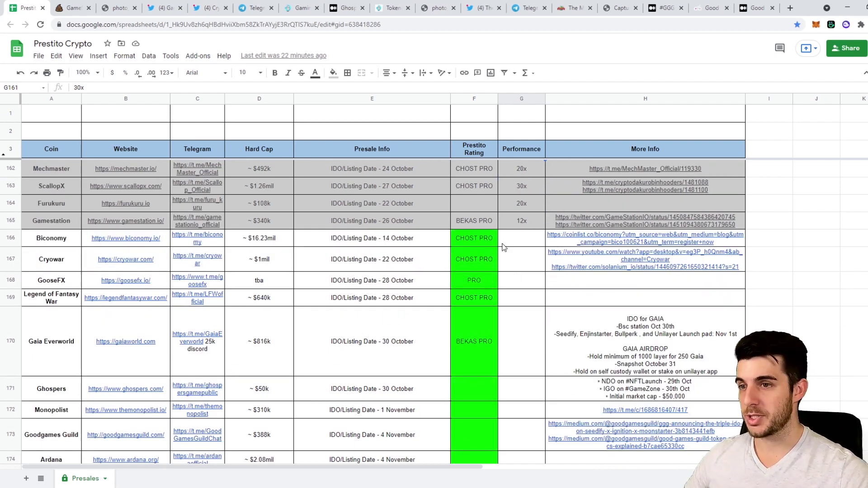
{"action": "left_click", "coordinate": [520, 222]}
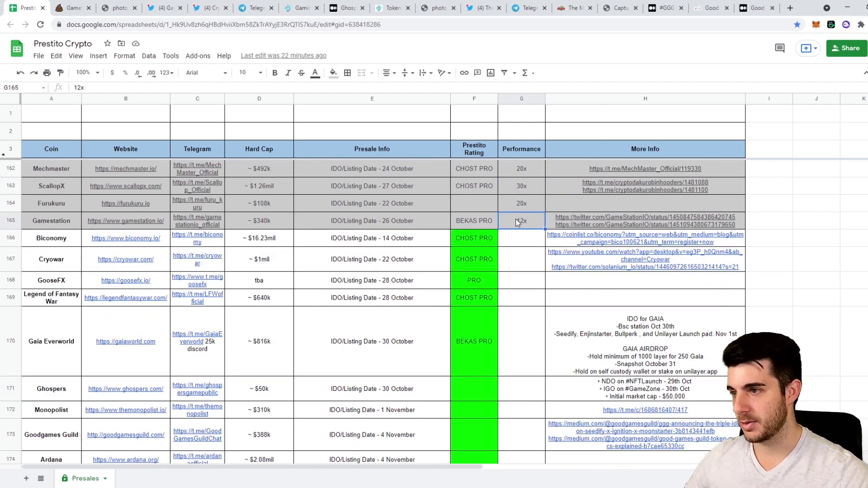
{"action": "scroll", "coordinate": [519, 221], "scroll_direction": "up", "scroll_amount": 1}
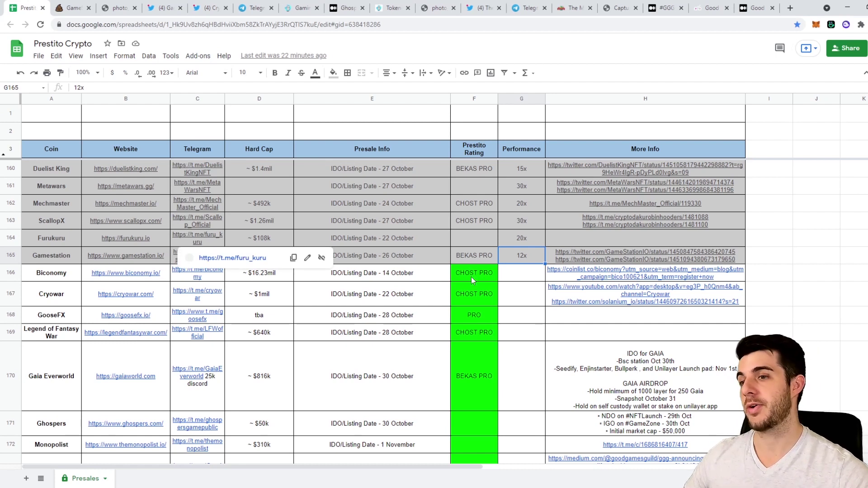
Select Gamestation's rating and 12x performance, then bring up Poocoin's GAMER/ETH chart
{"action": "left_click_drag", "start_coordinate": [521, 258], "coordinate": [475, 259]}
{"action": "left_click", "coordinate": [522, 262]}
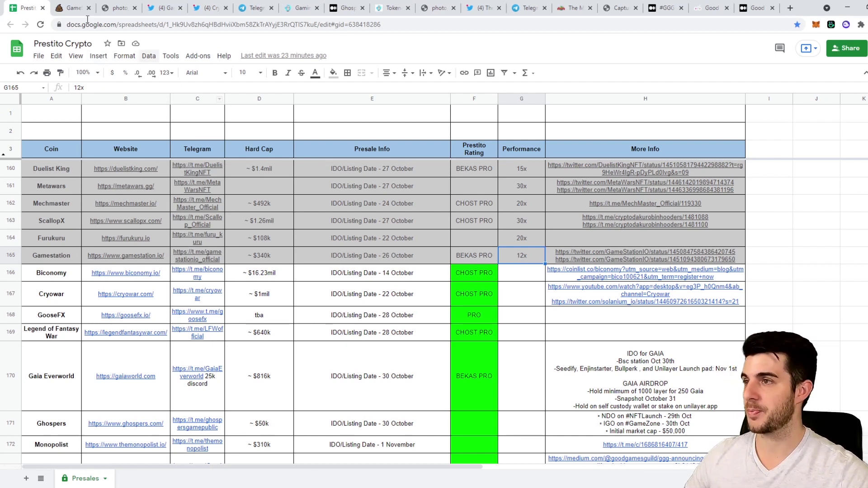
{"action": "left_click", "coordinate": [73, 8]}
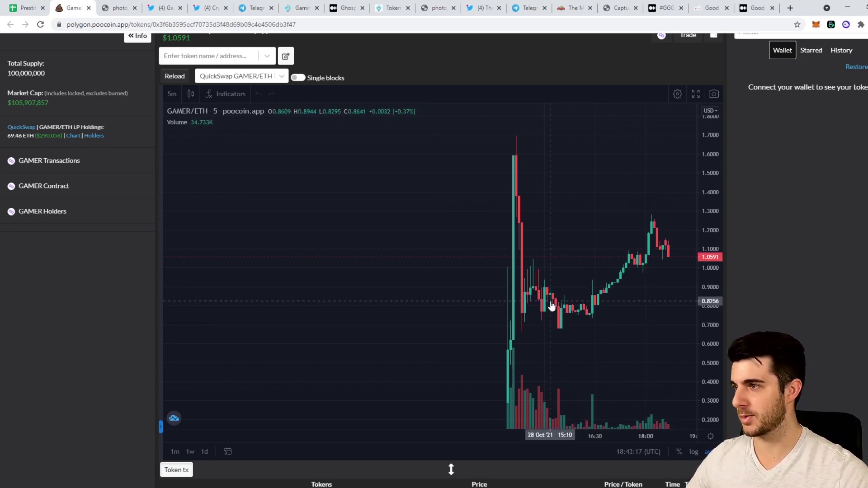
{"action": "scroll", "coordinate": [551, 307], "scroll_direction": "down", "scroll_amount": 3}
{"action": "scroll", "coordinate": [563, 312], "scroll_direction": "down", "scroll_amount": 2}
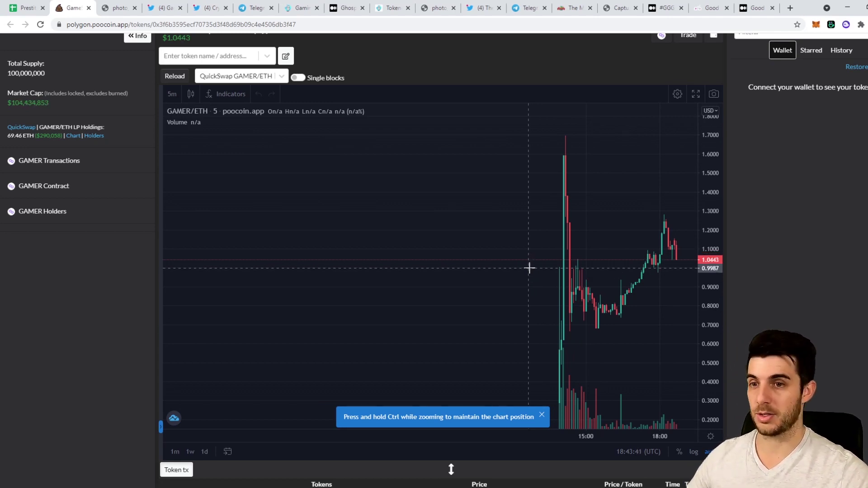
{"action": "scroll", "coordinate": [550, 283], "scroll_direction": "down", "scroll_amount": 1}
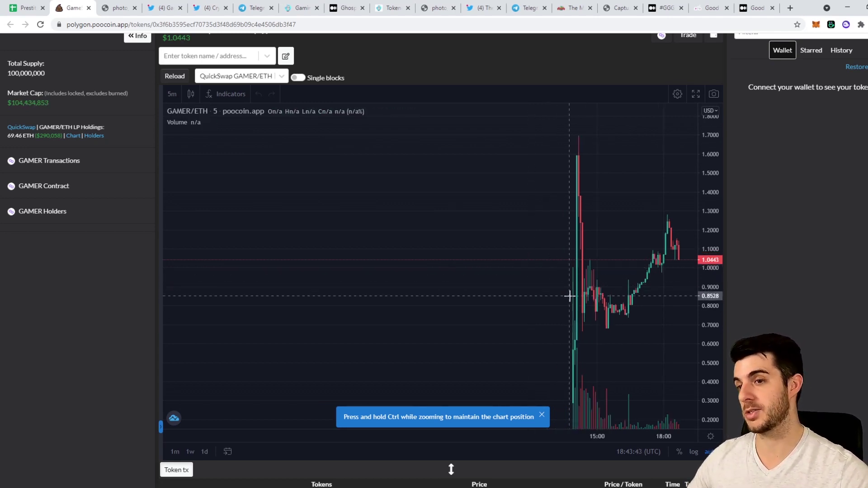
Compare the GameStation moon sheet image with the GAMER/ETH price chart
{"action": "left_click", "coordinate": [121, 8]}
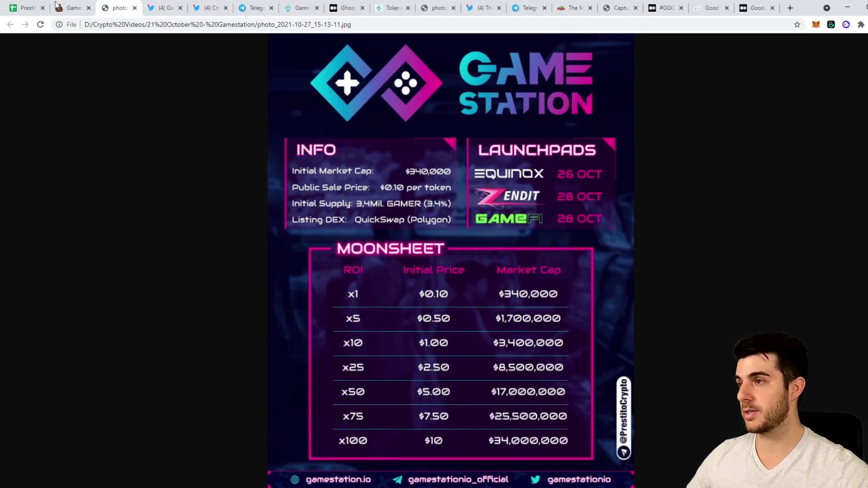
{"action": "left_click", "coordinate": [75, 8]}
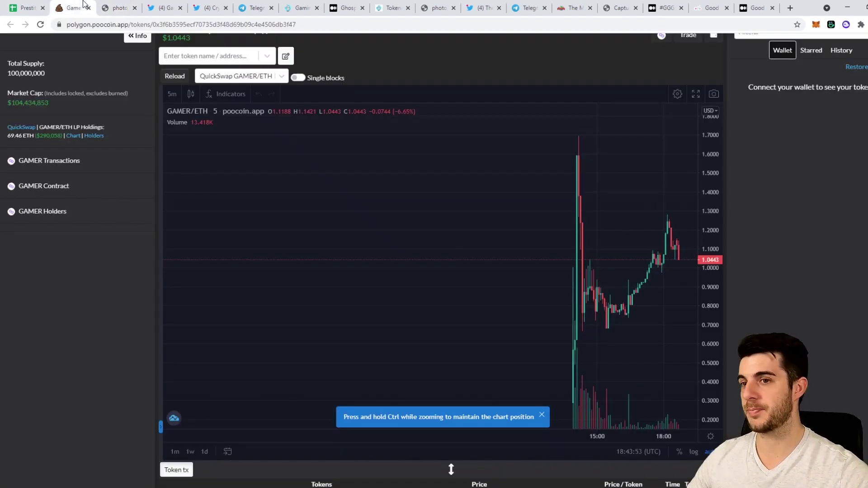
{"action": "left_click", "coordinate": [119, 8]}
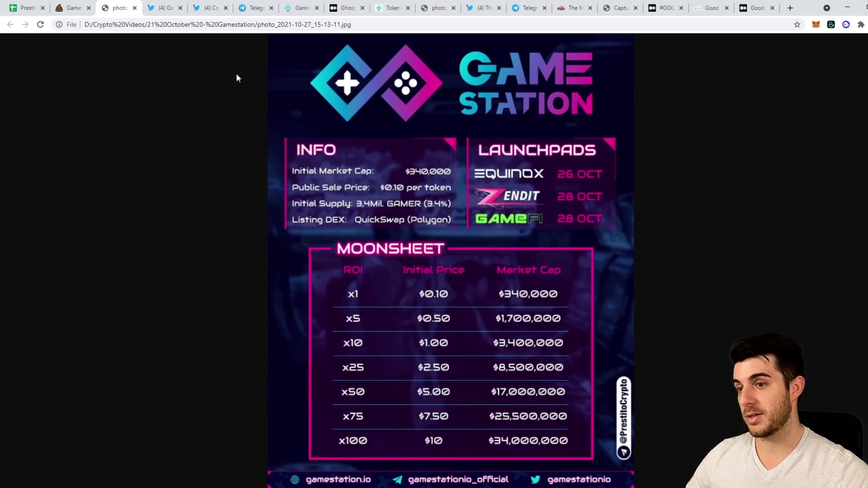
{"action": "left_click", "coordinate": [71, 8]}
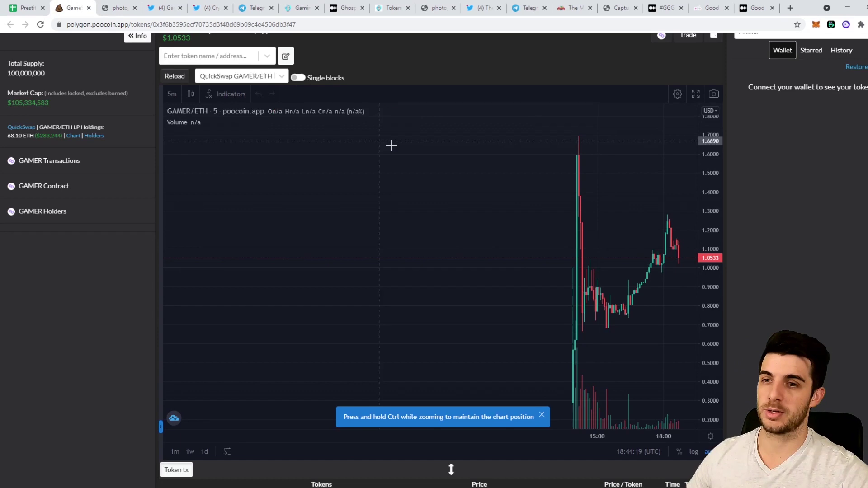
Read the GameStation tweet announcing over 2,000 $GAMER holders
{"action": "left_click", "coordinate": [162, 8]}
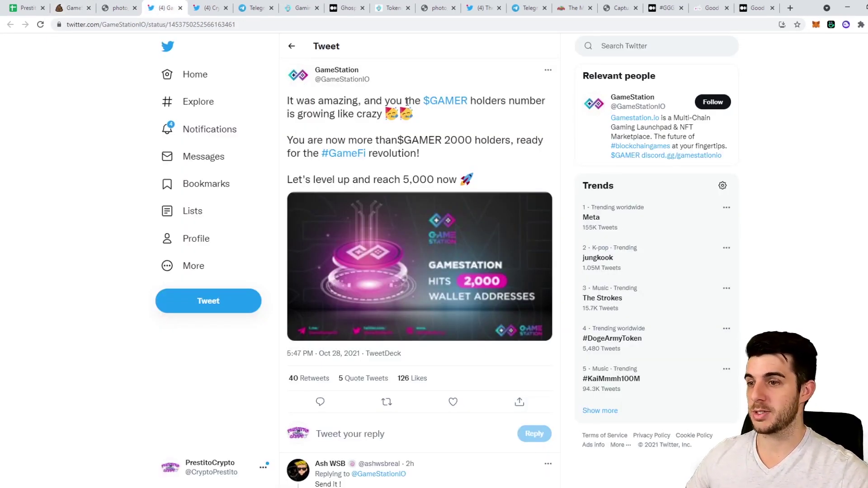
{"action": "double_click", "coordinate": [439, 141]}
{"action": "left_click", "coordinate": [467, 157]}
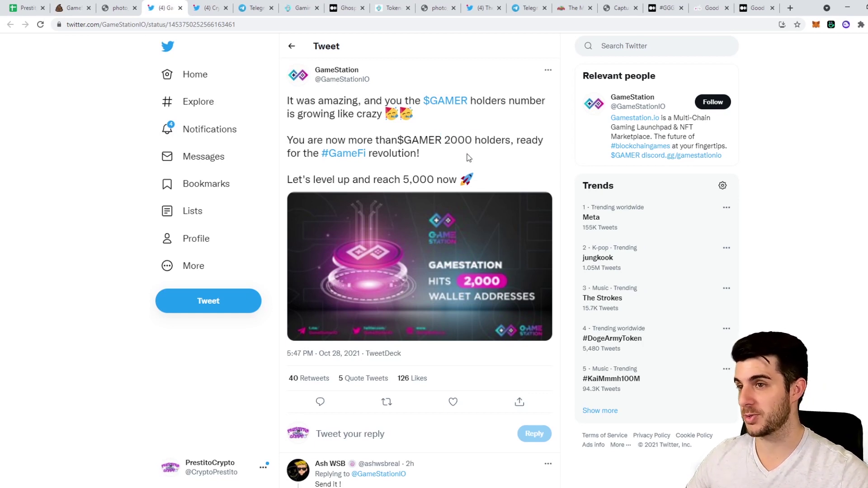
Close the GAMER chart, image and tweet tabs and return to the Prestito Crypto sheet
{"action": "left_click", "coordinate": [68, 8]}
{"action": "left_click", "coordinate": [88, 7]}
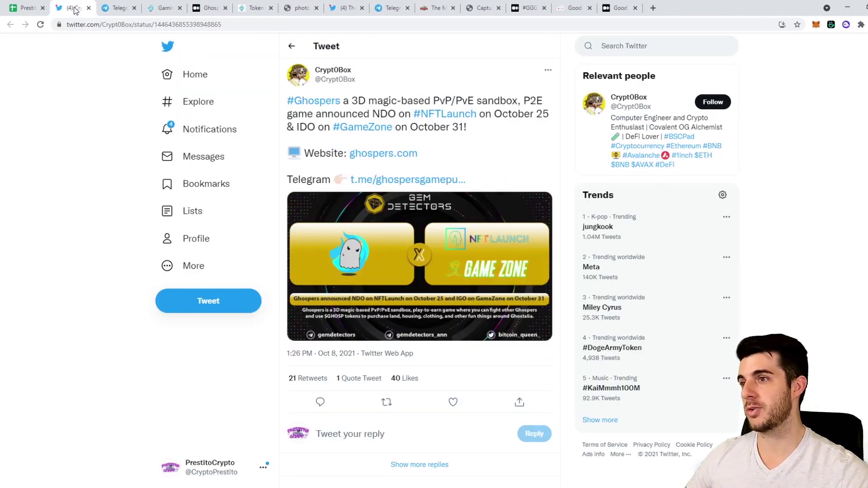
{"action": "left_click", "coordinate": [26, 7]}
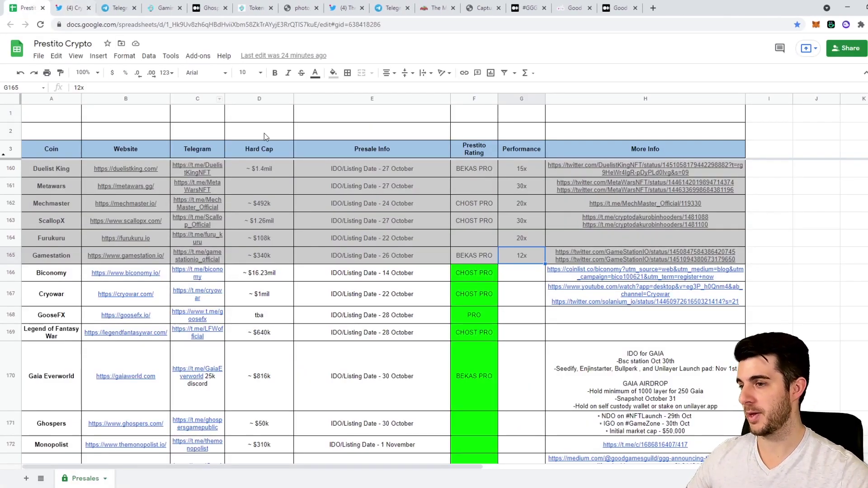
{"action": "scroll", "coordinate": [271, 204], "scroll_direction": "down", "scroll_amount": 5}
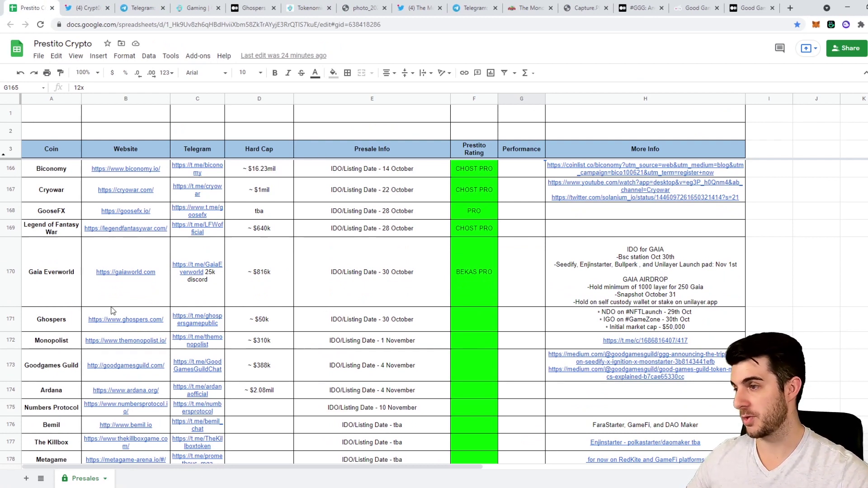
{"action": "left_click", "coordinate": [51, 319]}
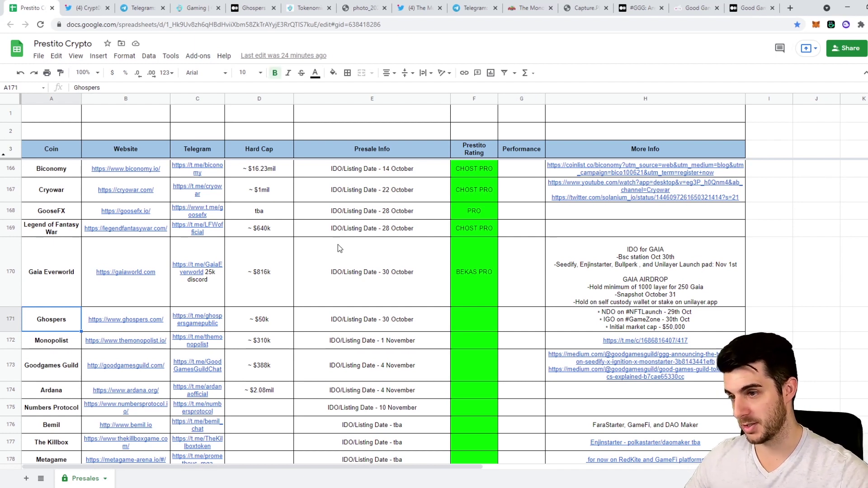
{"action": "left_click", "coordinate": [281, 321]}
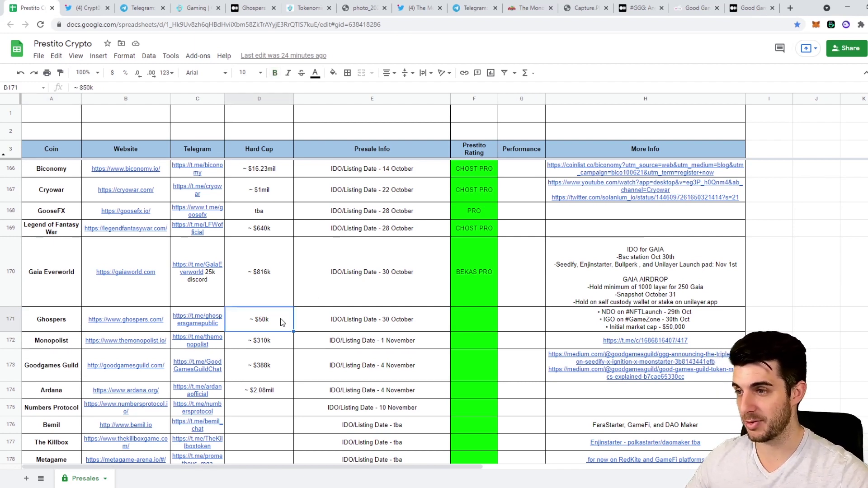
{"action": "scroll", "coordinate": [288, 317], "scroll_direction": "up", "scroll_amount": 1}
{"action": "scroll", "coordinate": [301, 314], "scroll_direction": "down", "scroll_amount": 1}
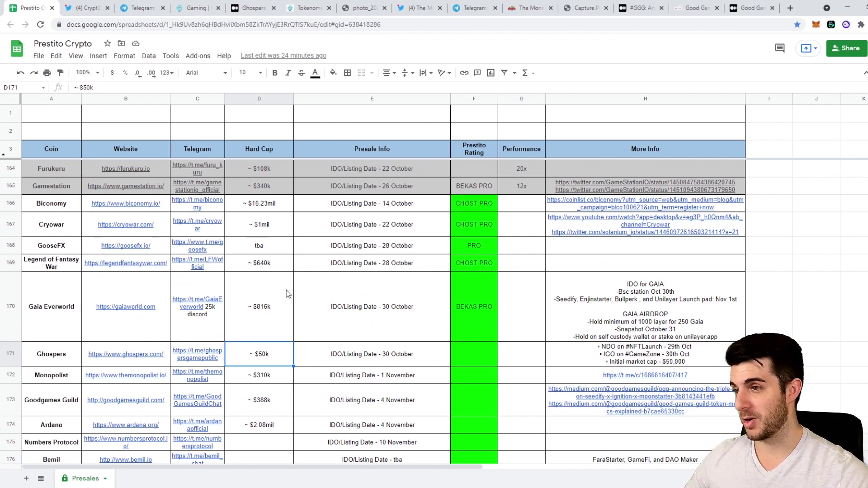
{"action": "scroll", "coordinate": [287, 289], "scroll_direction": "up", "scroll_amount": 4}
{"action": "scroll", "coordinate": [287, 290], "scroll_direction": "up", "scroll_amount": 1}
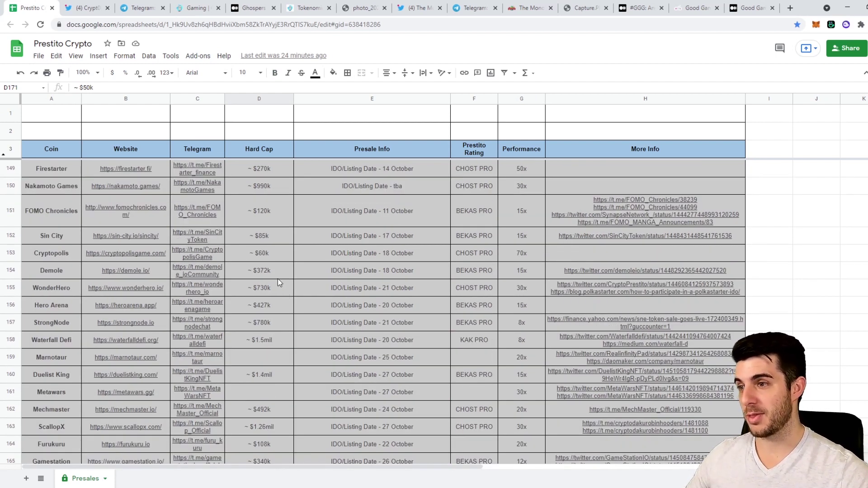
{"action": "left_click", "coordinate": [267, 257]}
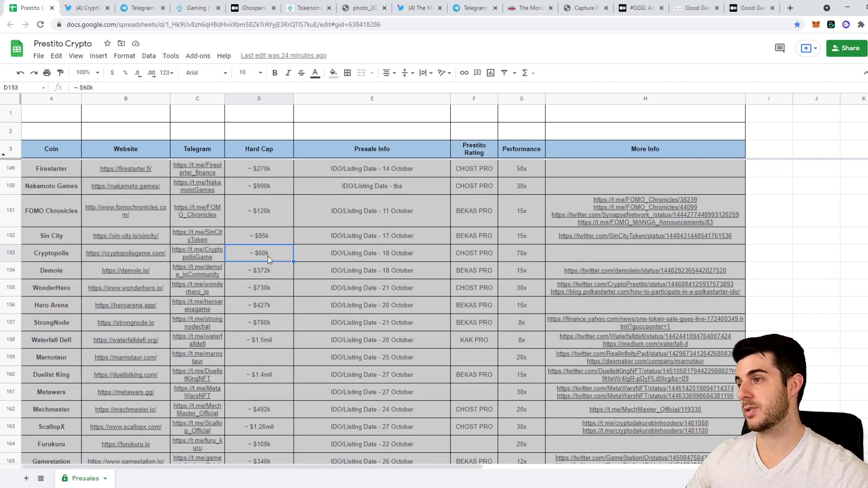
{"action": "left_click", "coordinate": [264, 239]}
{"action": "left_click", "coordinate": [276, 256]}
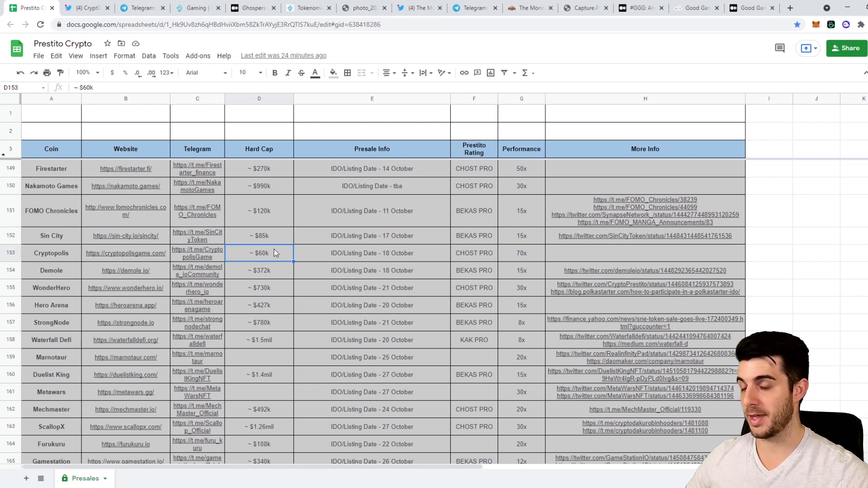
{"action": "left_click", "coordinate": [519, 257]}
{"action": "scroll", "coordinate": [266, 267], "scroll_direction": "down", "scroll_amount": 5}
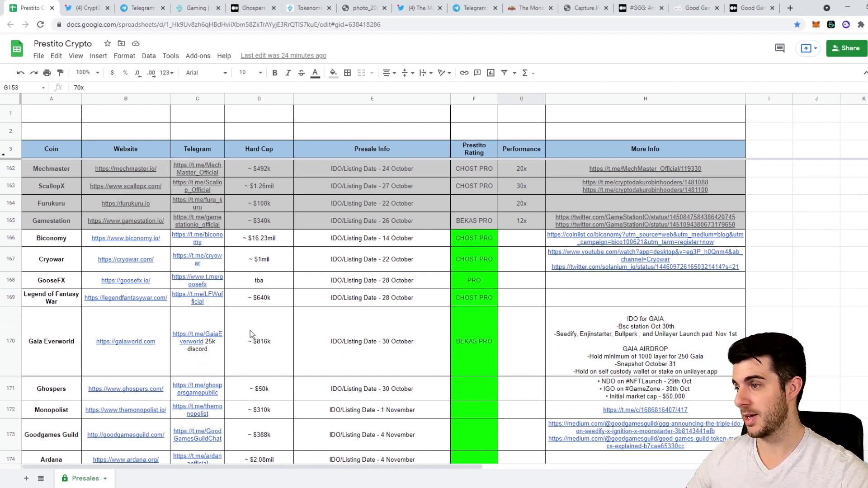
{"action": "scroll", "coordinate": [250, 331], "scroll_direction": "down", "scroll_amount": 1}
{"action": "left_click", "coordinate": [275, 351]}
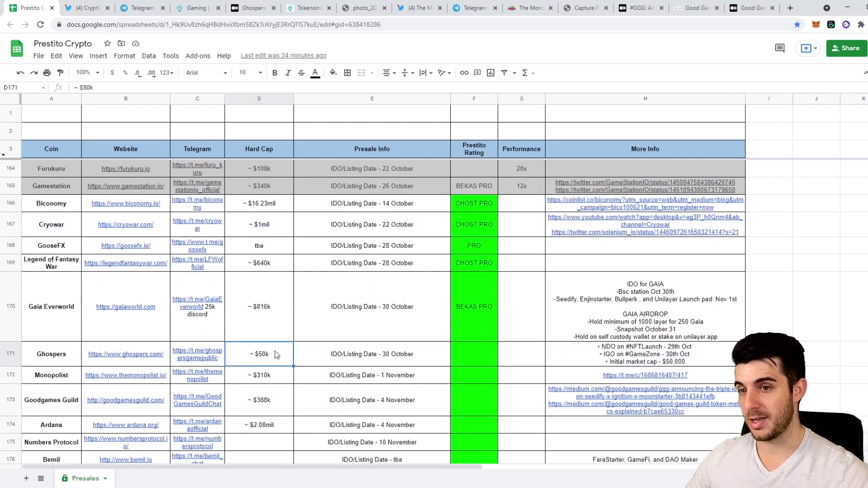
{"action": "left_click", "coordinate": [636, 348]}
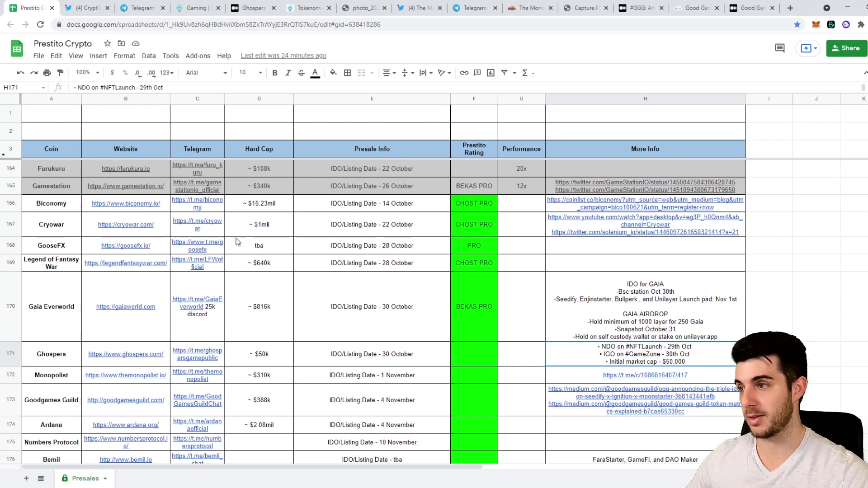
{"action": "scroll", "coordinate": [253, 252], "scroll_direction": "up", "scroll_amount": 5}
{"action": "scroll", "coordinate": [254, 251], "scroll_direction": "up", "scroll_amount": 2}
{"action": "scroll", "coordinate": [254, 252], "scroll_direction": "down", "scroll_amount": 4}
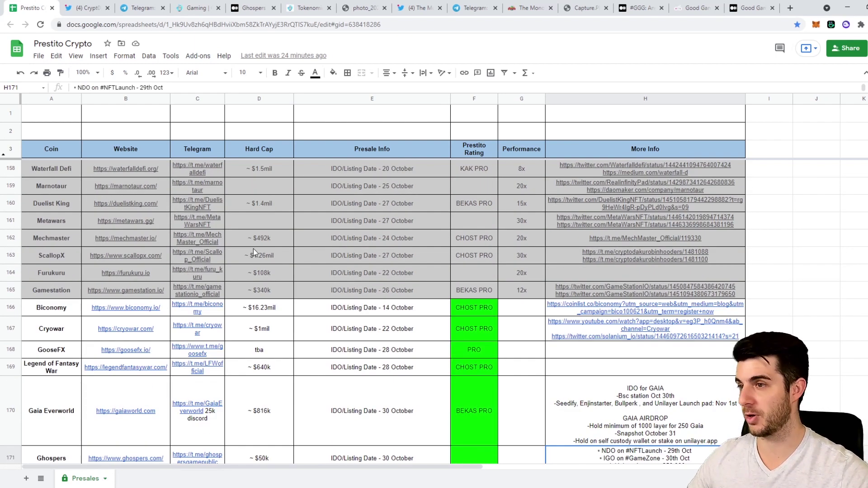
{"action": "scroll", "coordinate": [253, 249], "scroll_direction": "down", "scroll_amount": 3}
{"action": "scroll", "coordinate": [252, 251], "scroll_direction": "down", "scroll_amount": 2}
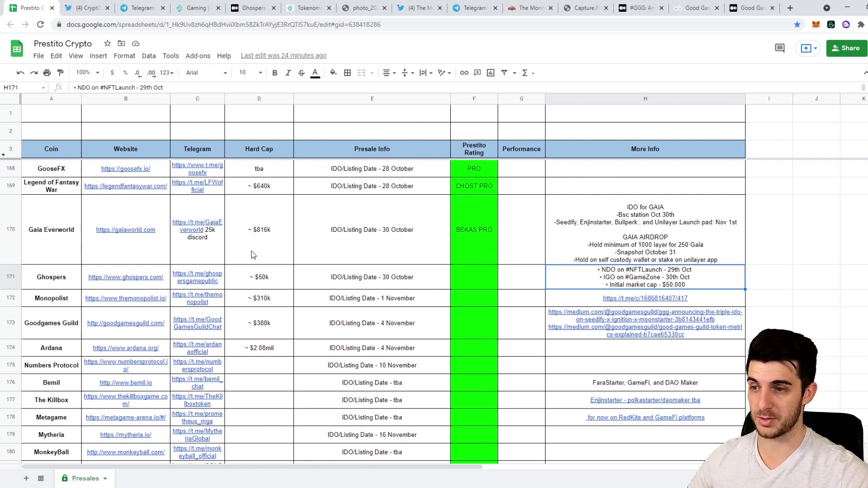
{"action": "left_click", "coordinate": [365, 284]}
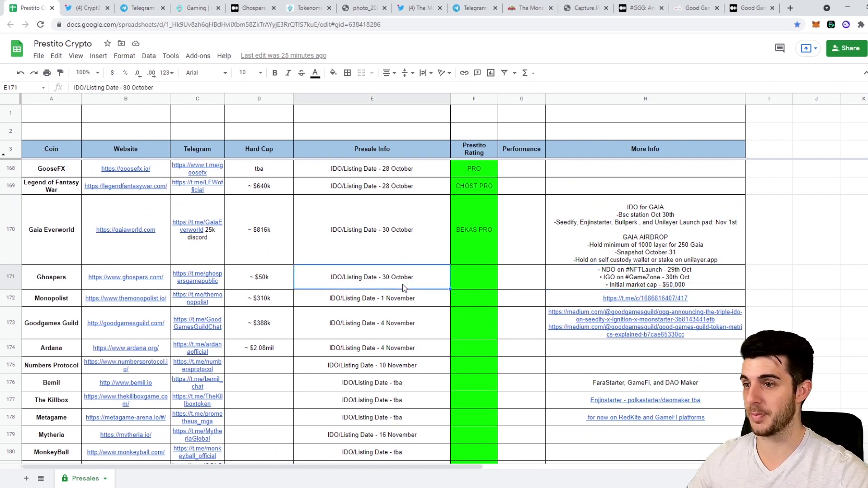
{"action": "left_click", "coordinate": [641, 275]}
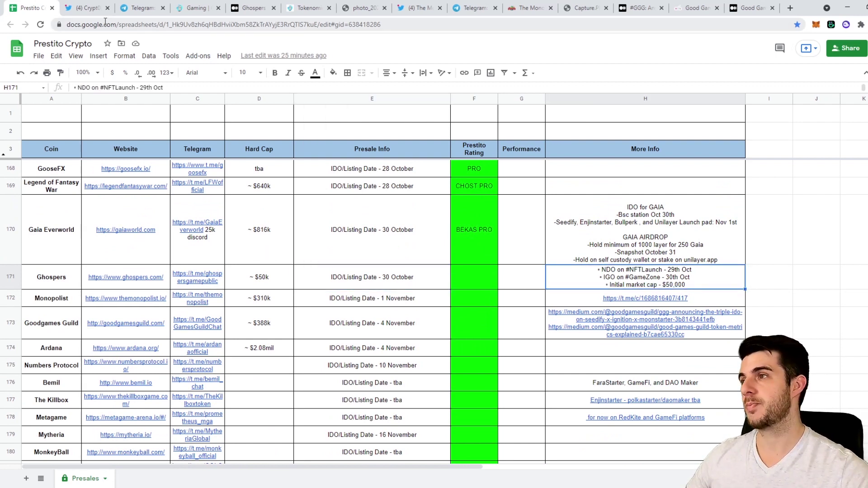
{"action": "left_click", "coordinate": [86, 8]}
{"action": "left_click", "coordinate": [31, 7]}
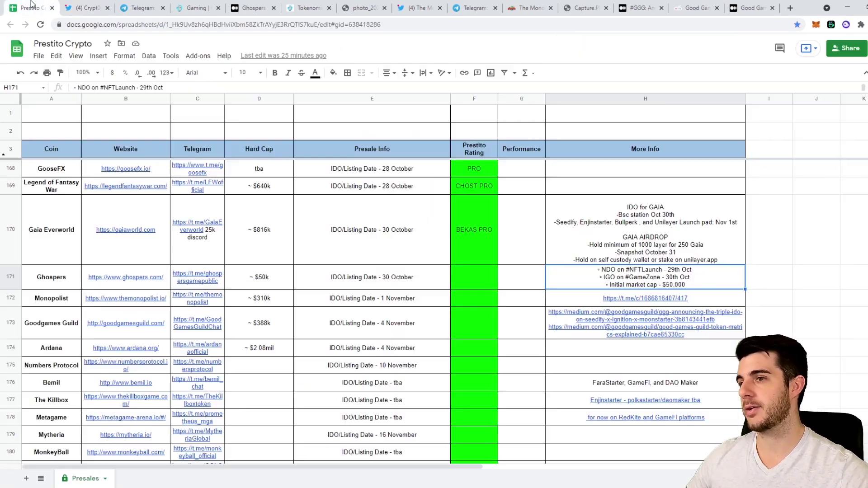
Read the Ghospers tweet about the October 25 NDO and October 31 IDO, then close it
{"action": "left_click", "coordinate": [87, 8]}
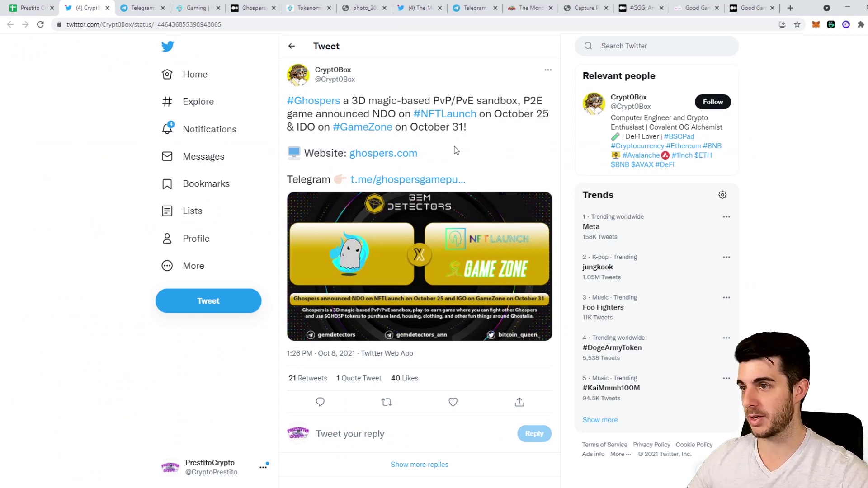
{"action": "scroll", "coordinate": [456, 150], "scroll_direction": "down", "scroll_amount": 1}
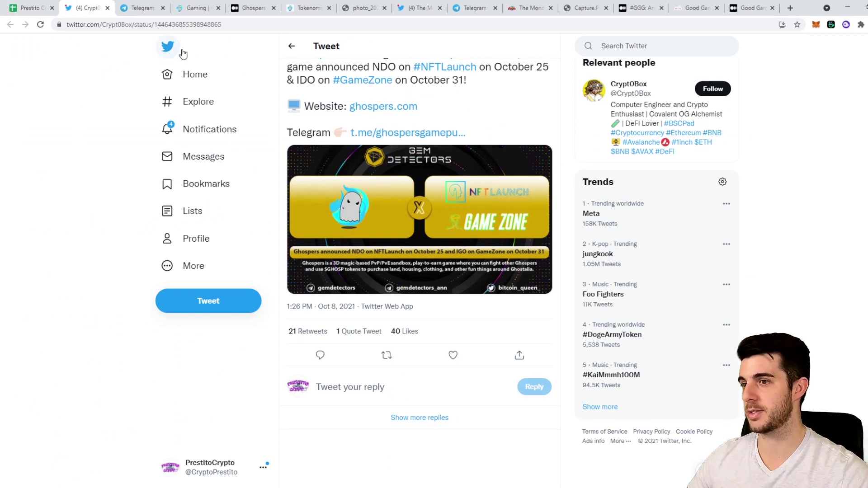
{"action": "scroll", "coordinate": [183, 53], "scroll_direction": "up", "scroll_amount": 1}
{"action": "middle_click", "coordinate": [88, 8]}
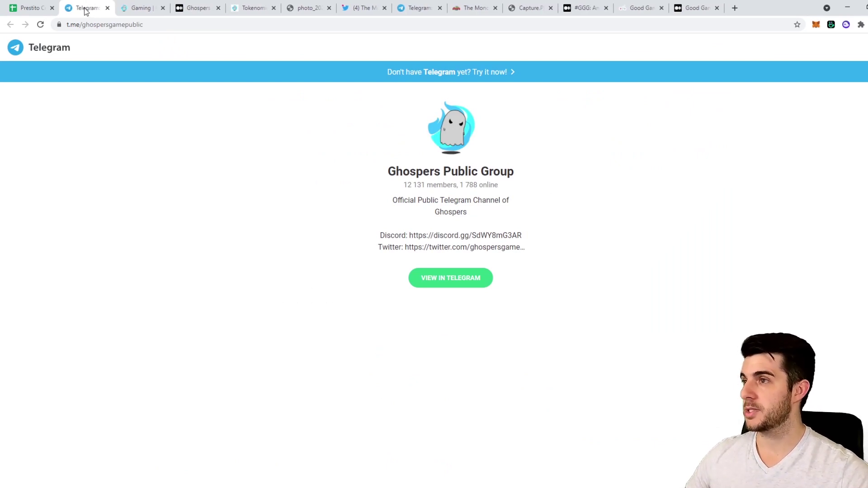
Close the 12,131-member Ghospers Telegram page to bring up the ghospers.com site
{"action": "middle_click", "coordinate": [86, 11]}
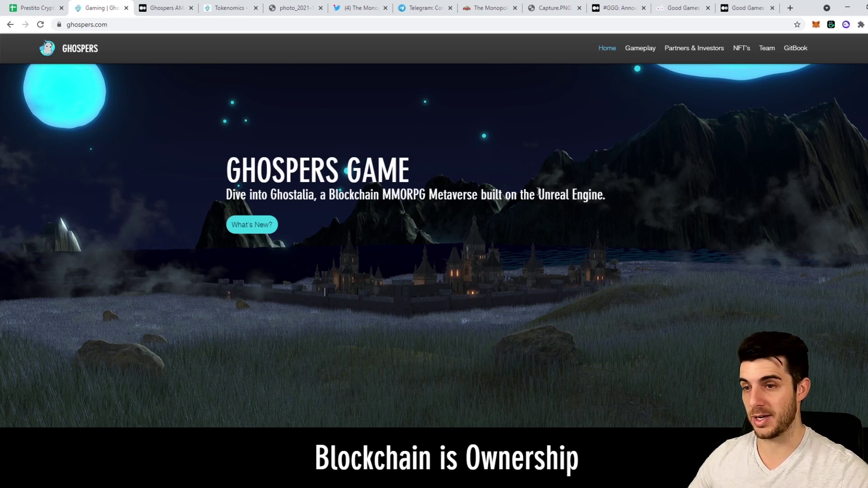
{"action": "scroll", "coordinate": [520, 186], "scroll_direction": "down", "scroll_amount": 1}
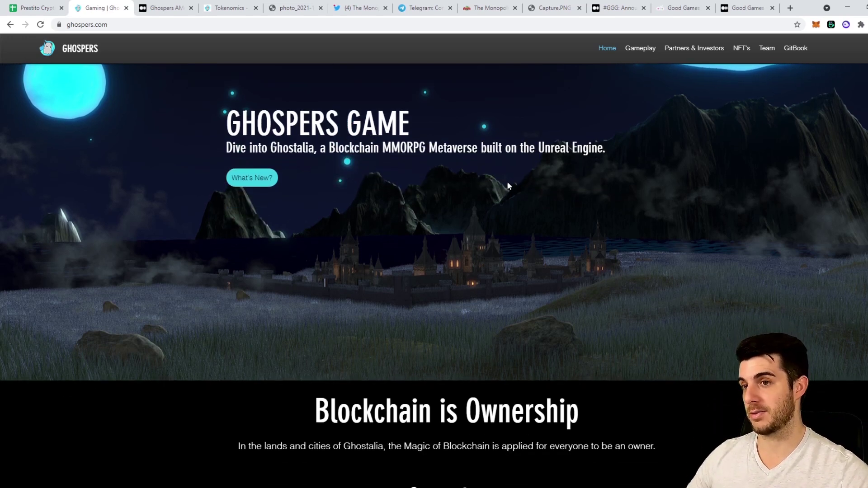
{"action": "scroll", "coordinate": [507, 181], "scroll_direction": "down", "scroll_amount": 1}
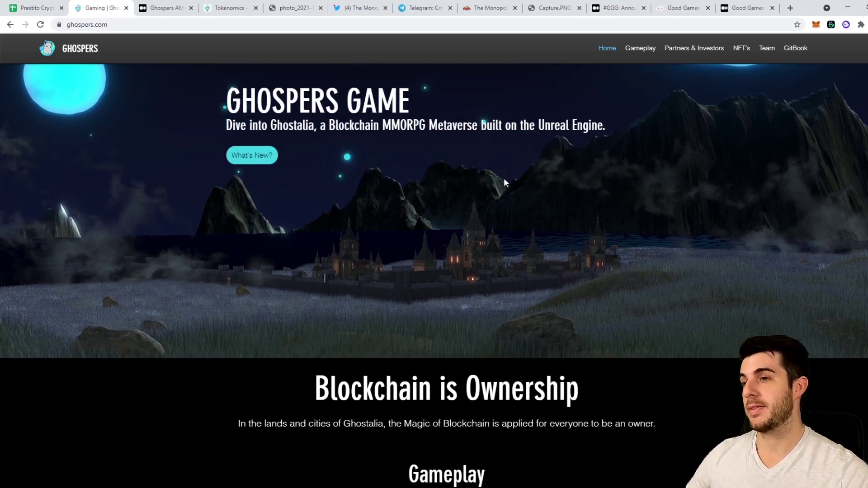
{"action": "scroll", "coordinate": [504, 182], "scroll_direction": "up", "scroll_amount": 3}
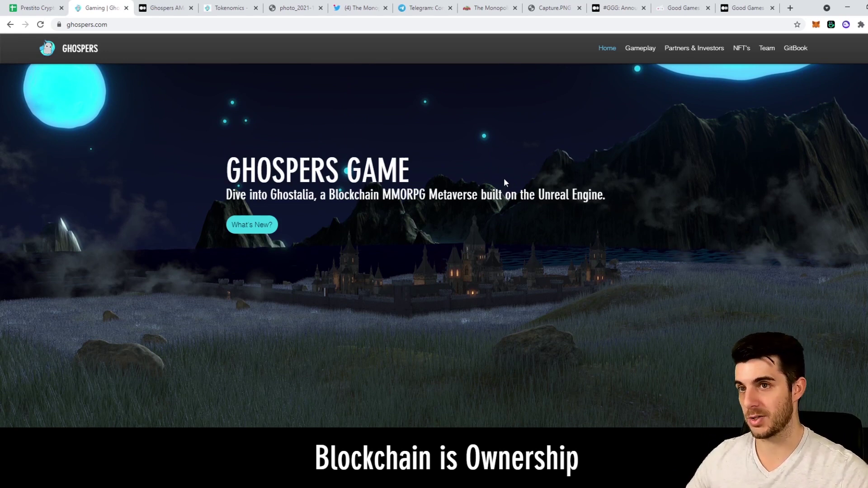
{"action": "scroll", "coordinate": [504, 178], "scroll_direction": "down", "scroll_amount": 4}
{"action": "scroll", "coordinate": [509, 182], "scroll_direction": "down", "scroll_amount": 3}
{"action": "scroll", "coordinate": [509, 182], "scroll_direction": "down", "scroll_amount": 2}
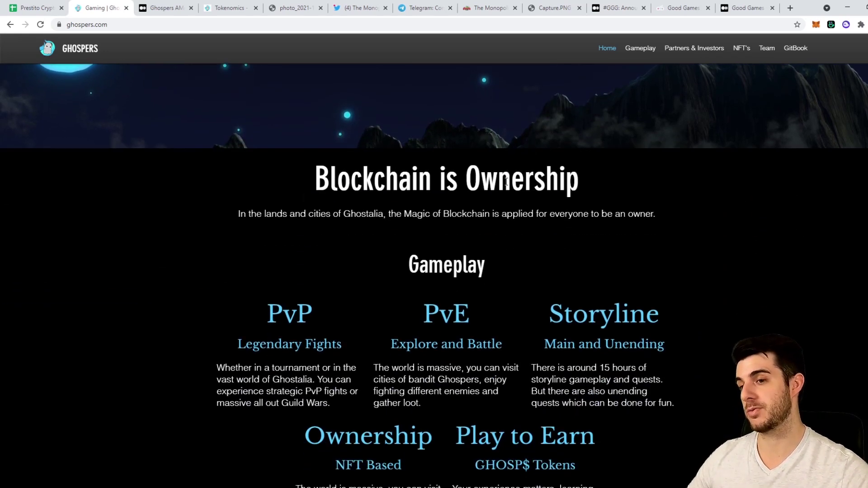
{"action": "scroll", "coordinate": [475, 180], "scroll_direction": "down", "scroll_amount": 3}
{"action": "scroll", "coordinate": [411, 173], "scroll_direction": "down", "scroll_amount": 1}
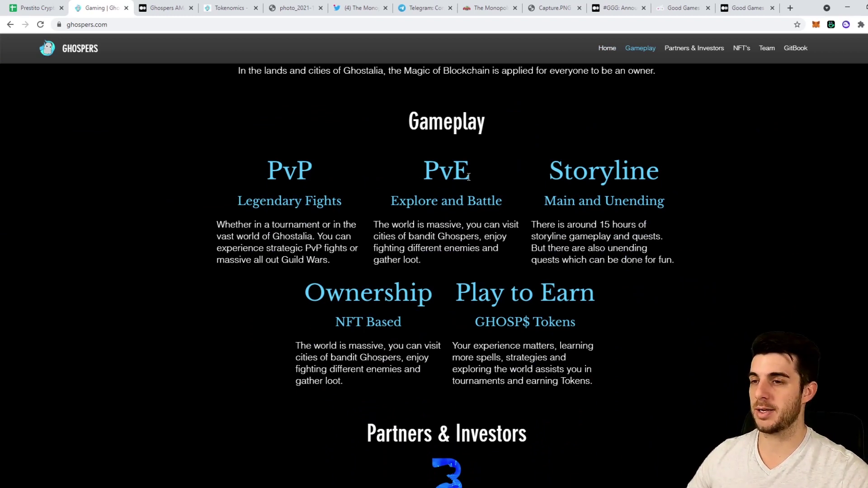
{"action": "scroll", "coordinate": [523, 170], "scroll_direction": "down", "scroll_amount": 1}
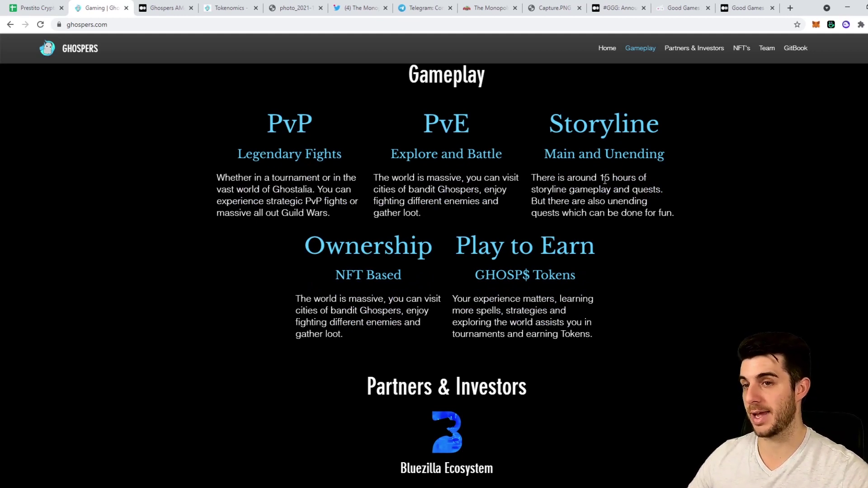
{"action": "scroll", "coordinate": [599, 180], "scroll_direction": "down", "scroll_amount": 1}
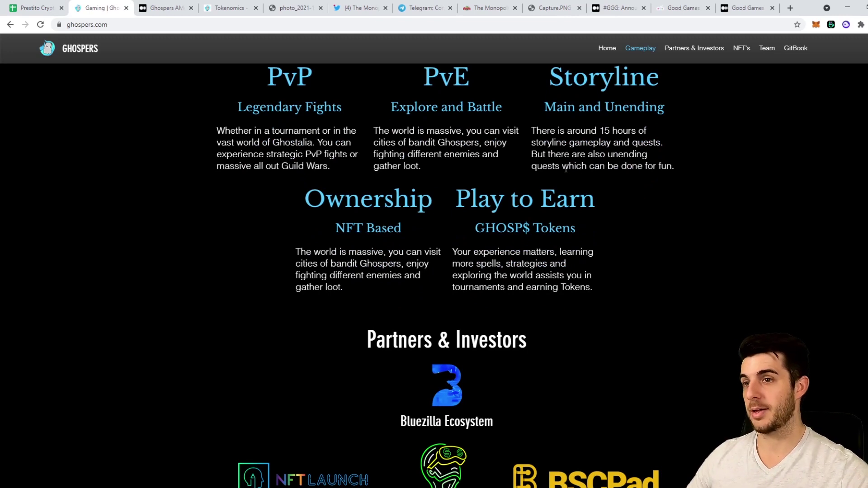
{"action": "scroll", "coordinate": [383, 197], "scroll_direction": "down", "scroll_amount": 1}
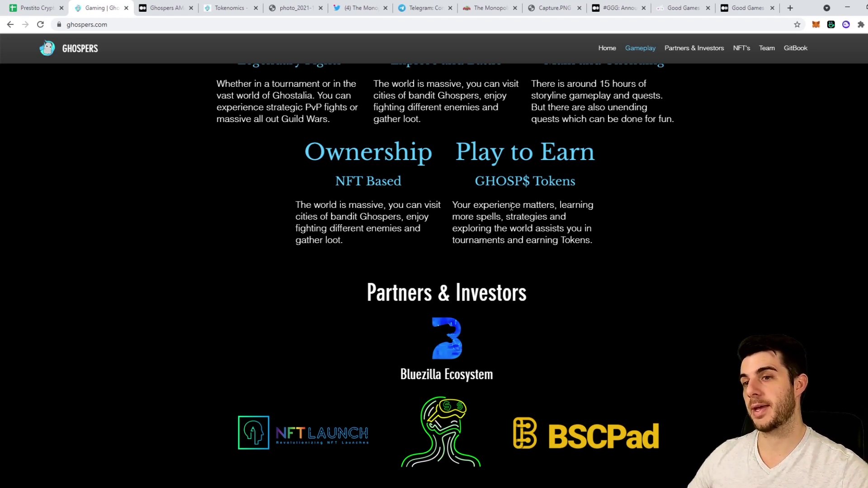
{"action": "scroll", "coordinate": [477, 203], "scroll_direction": "down", "scroll_amount": 2}
{"action": "scroll", "coordinate": [471, 206], "scroll_direction": "down", "scroll_amount": 1}
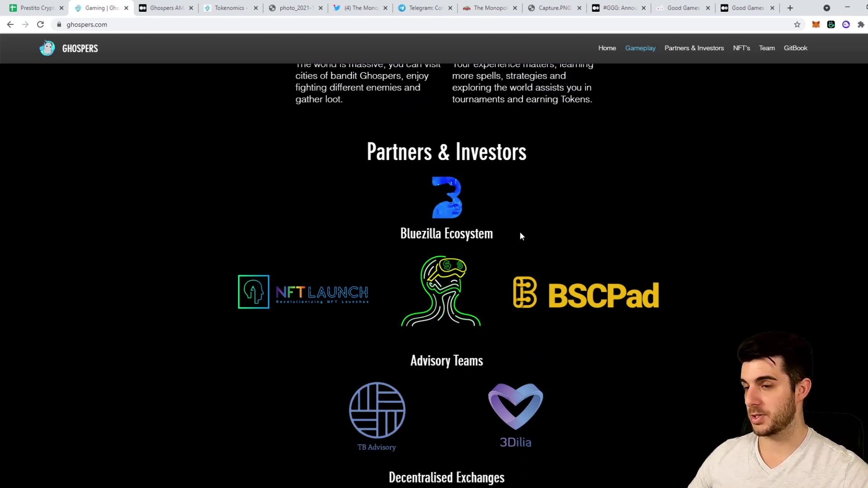
{"action": "scroll", "coordinate": [515, 231], "scroll_direction": "down", "scroll_amount": 1}
{"action": "scroll", "coordinate": [456, 222], "scroll_direction": "down", "scroll_amount": 1}
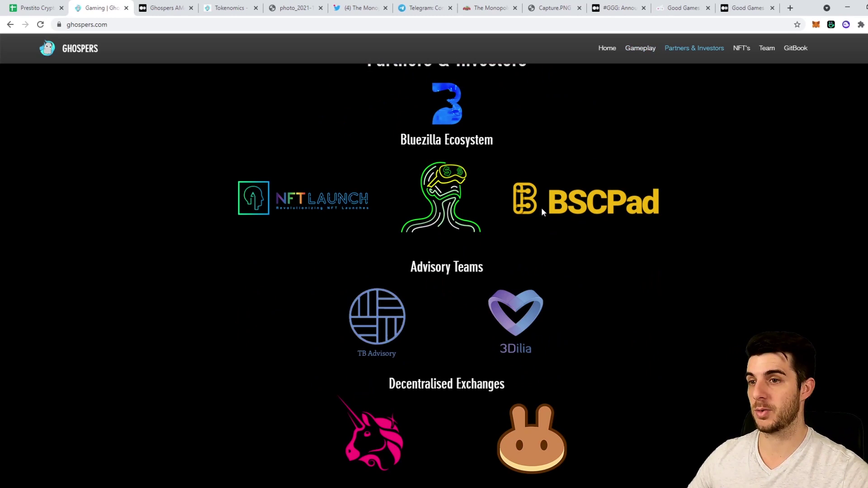
{"action": "scroll", "coordinate": [550, 205], "scroll_direction": "up", "scroll_amount": 1}
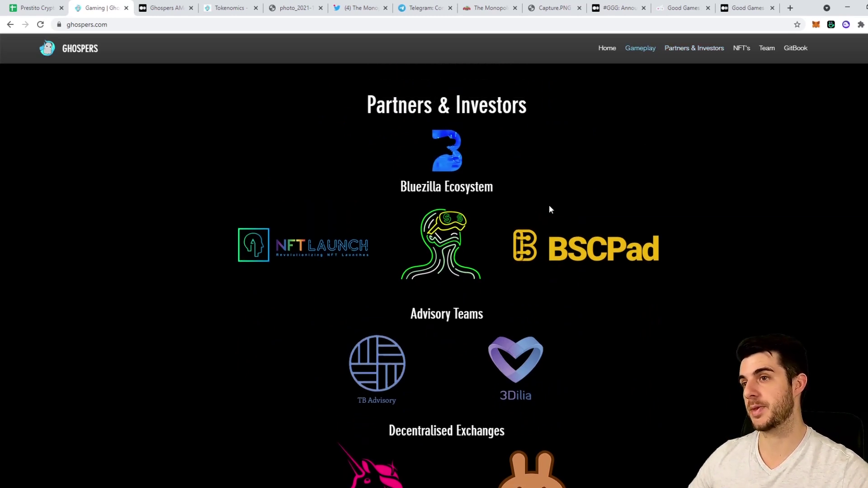
{"action": "scroll", "coordinate": [511, 218], "scroll_direction": "down", "scroll_amount": 2}
{"action": "scroll", "coordinate": [446, 196], "scroll_direction": "down", "scroll_amount": 2}
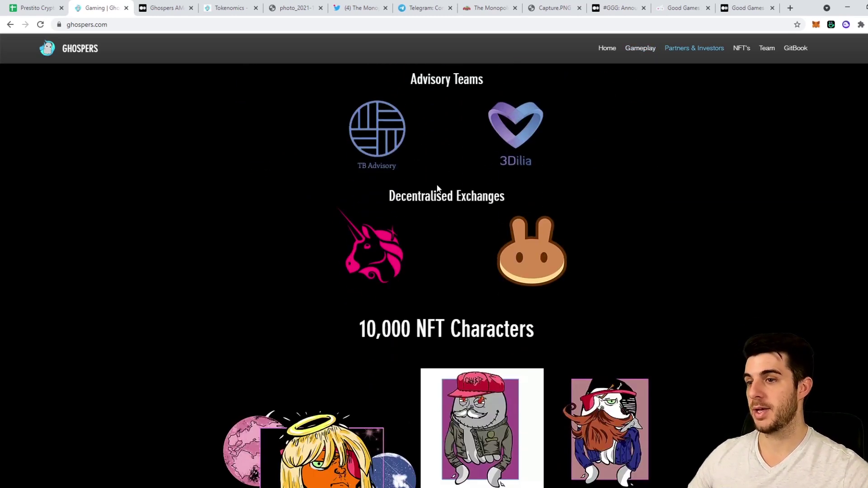
{"action": "scroll", "coordinate": [441, 190], "scroll_direction": "down", "scroll_amount": 1}
{"action": "scroll", "coordinate": [441, 184], "scroll_direction": "down", "scroll_amount": 2}
{"action": "scroll", "coordinate": [438, 170], "scroll_direction": "down", "scroll_amount": 1}
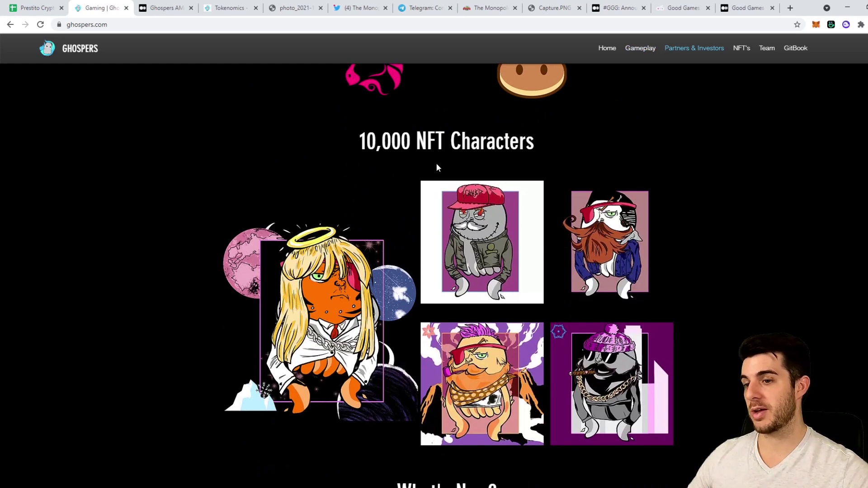
{"action": "scroll", "coordinate": [436, 163], "scroll_direction": "down", "scroll_amount": 1}
{"action": "scroll", "coordinate": [448, 163], "scroll_direction": "down", "scroll_amount": 2}
{"action": "scroll", "coordinate": [462, 162], "scroll_direction": "down", "scroll_amount": 1}
{"action": "scroll", "coordinate": [464, 161], "scroll_direction": "up", "scroll_amount": 2}
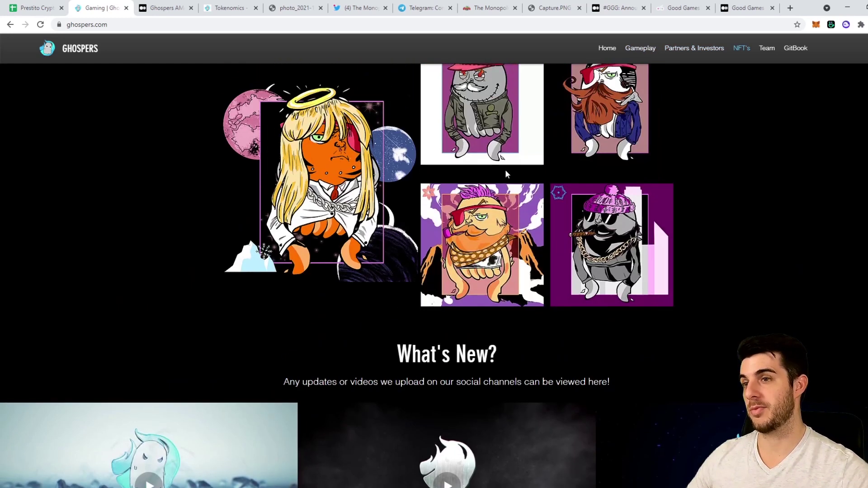
{"action": "scroll", "coordinate": [506, 170], "scroll_direction": "up", "scroll_amount": 2}
{"action": "scroll", "coordinate": [506, 170], "scroll_direction": "down", "scroll_amount": 1}
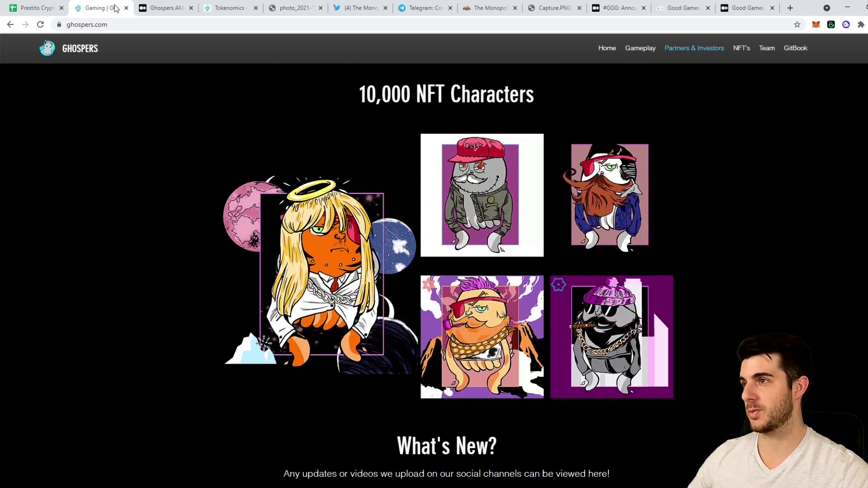
Close the Ghospers site, read the Medium AMA recap, then go to the tokenomics GitBook
{"action": "left_click", "coordinate": [125, 8]}
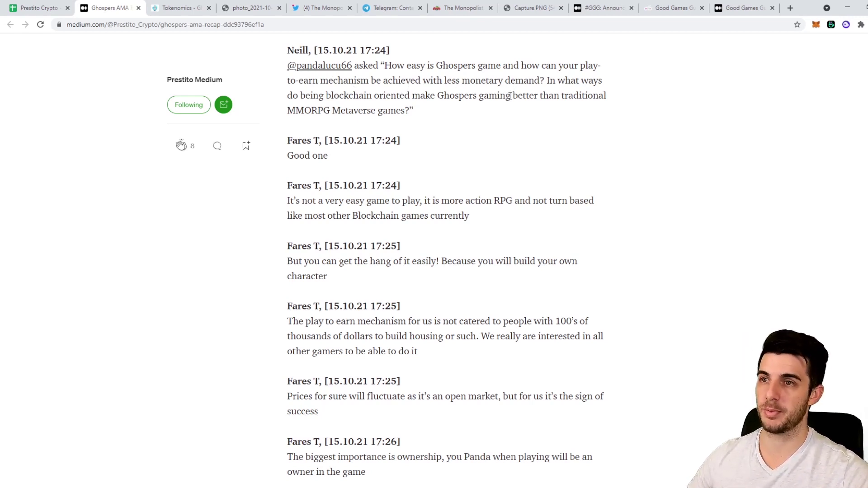
{"action": "scroll", "coordinate": [505, 95], "scroll_direction": "down", "scroll_amount": 1}
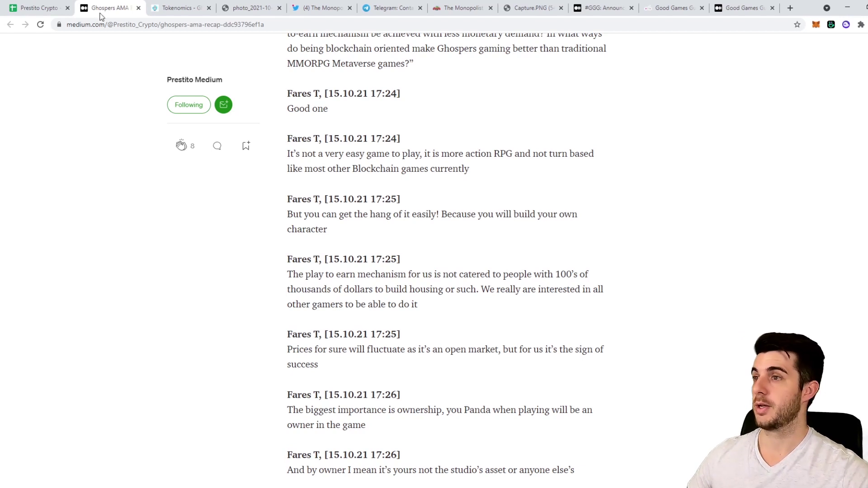
{"action": "left_click", "coordinate": [119, 12]}
{"action": "scroll", "coordinate": [424, 213], "scroll_direction": "down", "scroll_amount": 2}
{"action": "scroll", "coordinate": [424, 212], "scroll_direction": "down", "scroll_amount": 1}
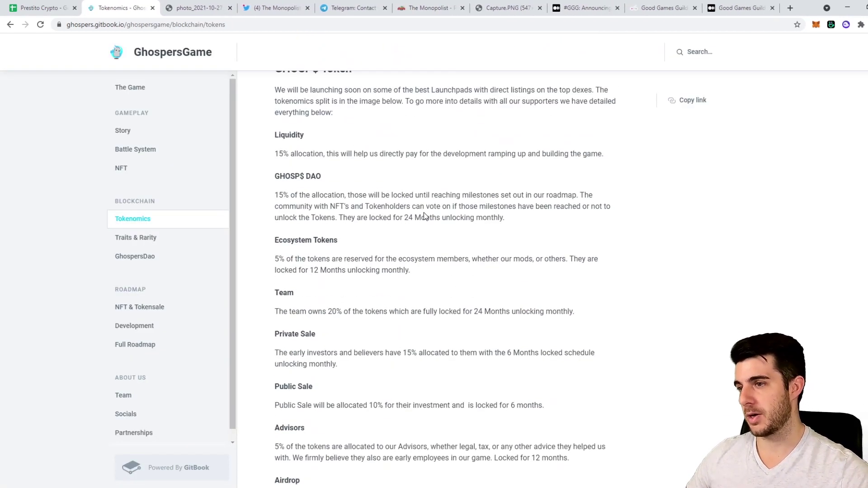
{"action": "scroll", "coordinate": [424, 213], "scroll_direction": "down", "scroll_amount": 1}
{"action": "scroll", "coordinate": [425, 212], "scroll_direction": "down", "scroll_amount": 1}
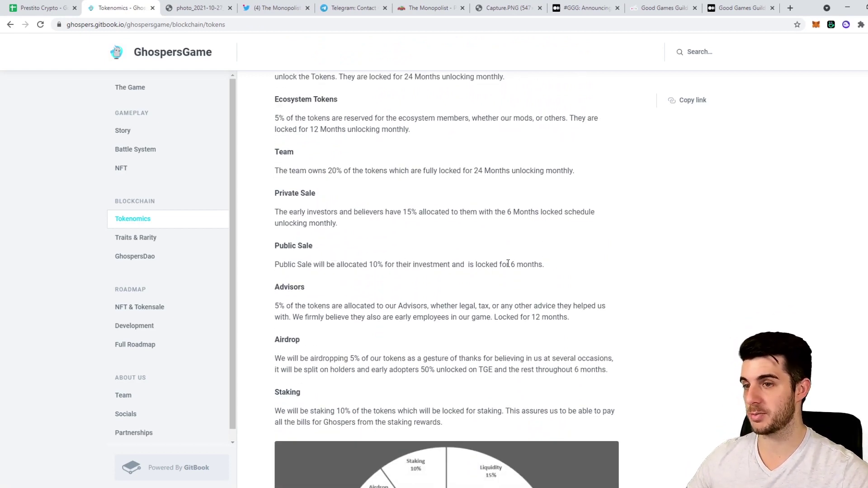
{"action": "scroll", "coordinate": [526, 269], "scroll_direction": "down", "scroll_amount": 2}
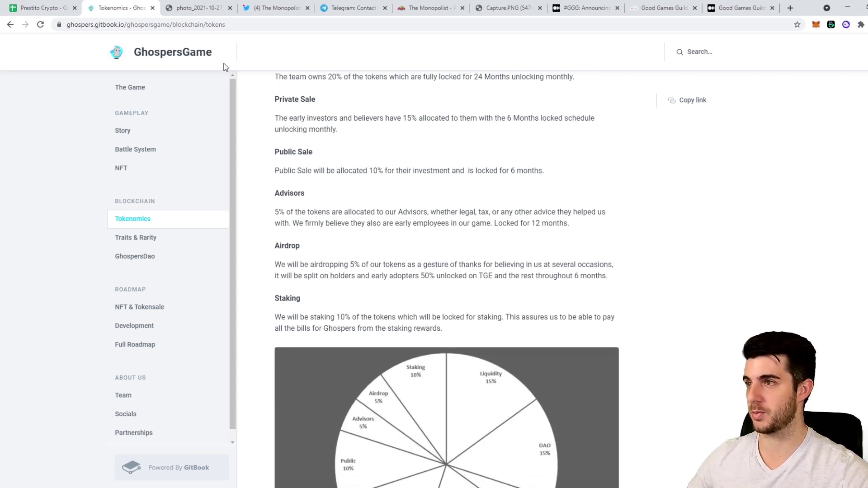
Close the Ghospers tokenomics page after viewing its allocation pie chart
{"action": "middle_click", "coordinate": [135, 12]}
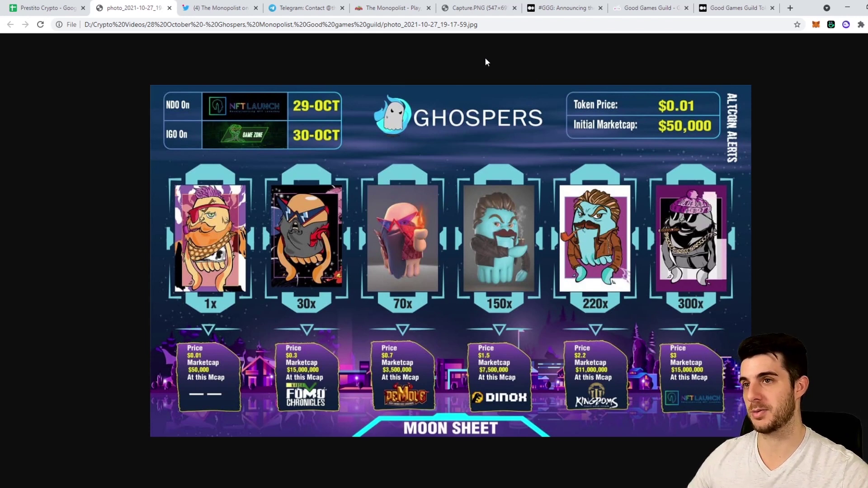
Close the Ghospers moon sheet image showing the $0.01 price and $50,000 initial market cap
{"action": "left_click", "coordinate": [218, 7]}
Copy the CHOST PRO rating into the Ghospers row, undoing a misplaced paste first
{"action": "left_click", "coordinate": [47, 7]}
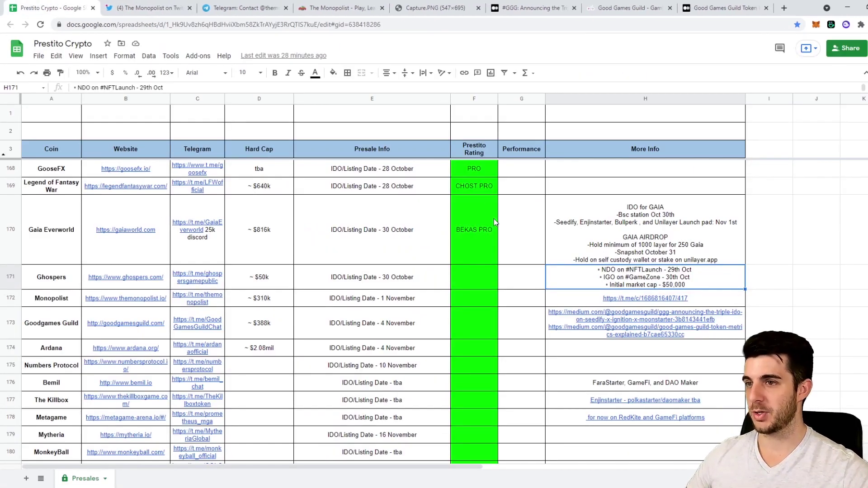
{"action": "scroll", "coordinate": [478, 227], "scroll_direction": "down", "scroll_amount": 3}
{"action": "left_click", "coordinate": [473, 210]}
{"action": "key", "text": "ctrl+c"}
{"action": "left_click", "coordinate": [481, 323]}
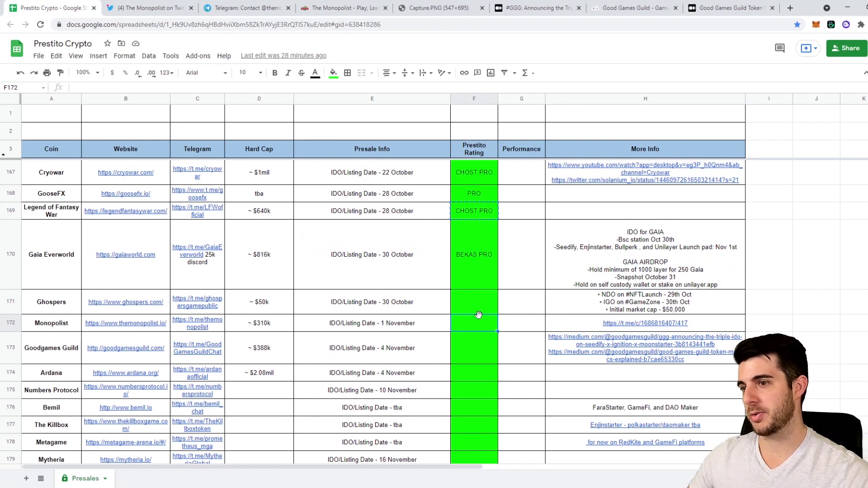
{"action": "key", "text": "ctrl+v"}
{"action": "key", "text": "ctrl+z"}
{"action": "left_click", "coordinate": [479, 304]}
{"action": "key", "text": "ctrl+v"}
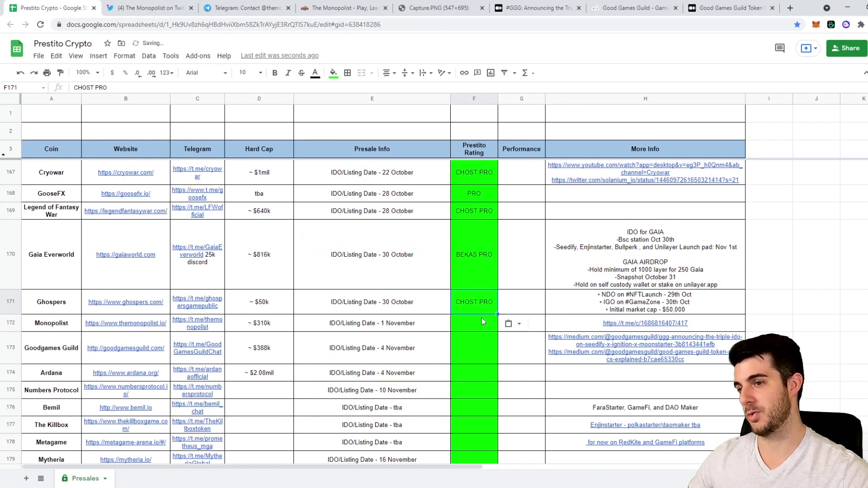
Inspect The Monopolist's row and listing date, then switch to its IDO tweet
{"action": "left_click", "coordinate": [483, 319]}
{"action": "scroll", "coordinate": [483, 318], "scroll_direction": "down", "scroll_amount": 1}
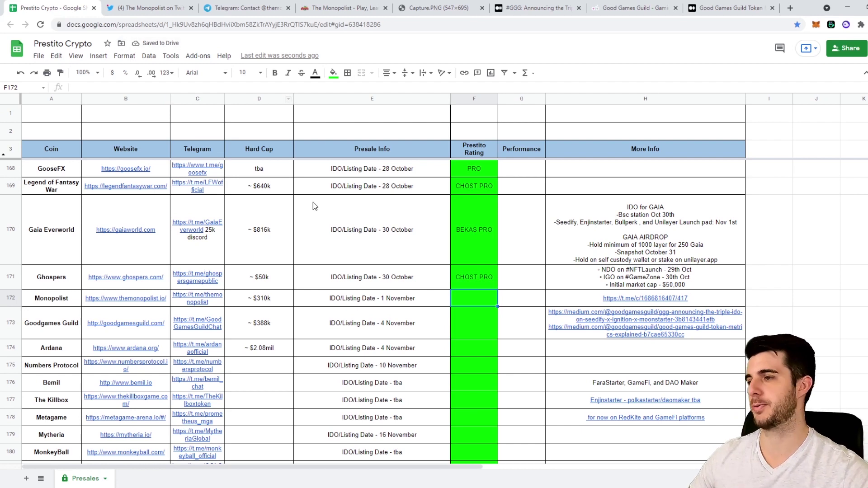
{"action": "left_click_drag", "start_coordinate": [47, 298], "coordinate": [312, 283]}
{"action": "left_click", "coordinate": [343, 298]}
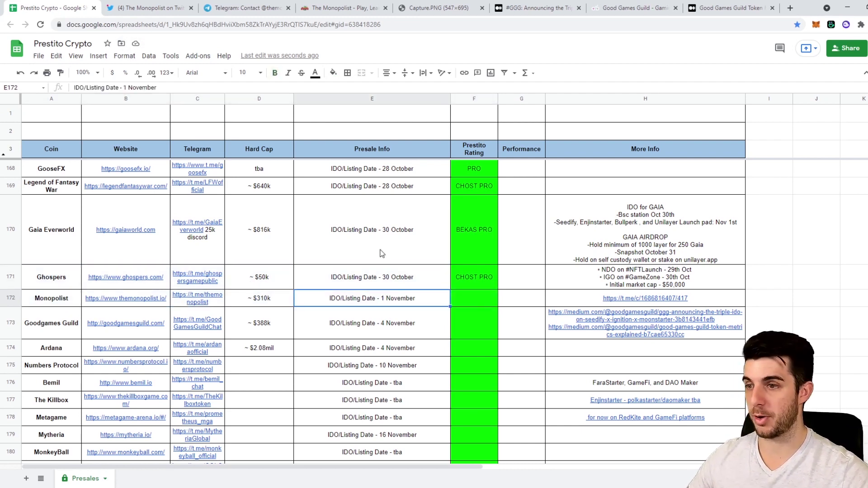
{"action": "left_click", "coordinate": [146, 8]}
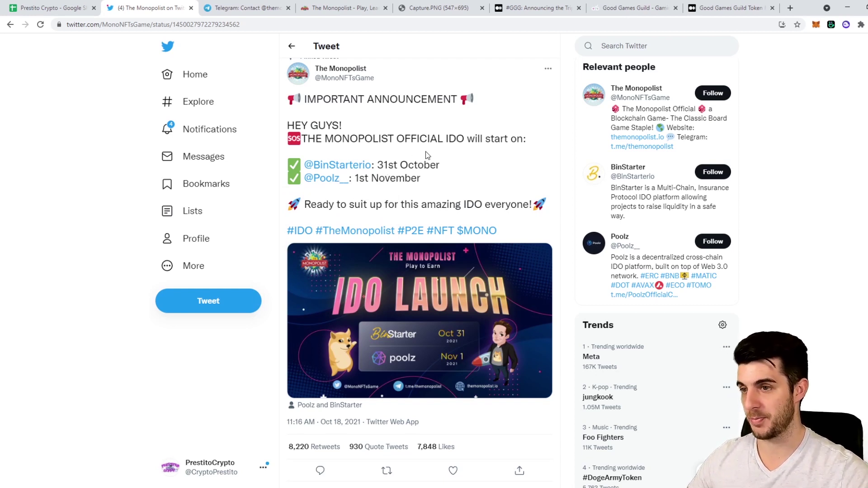
Close The Monopolist's IDO tweet listing BinStarter on 31 October and Poolz on 1 November
{"action": "left_click", "coordinate": [191, 8]}
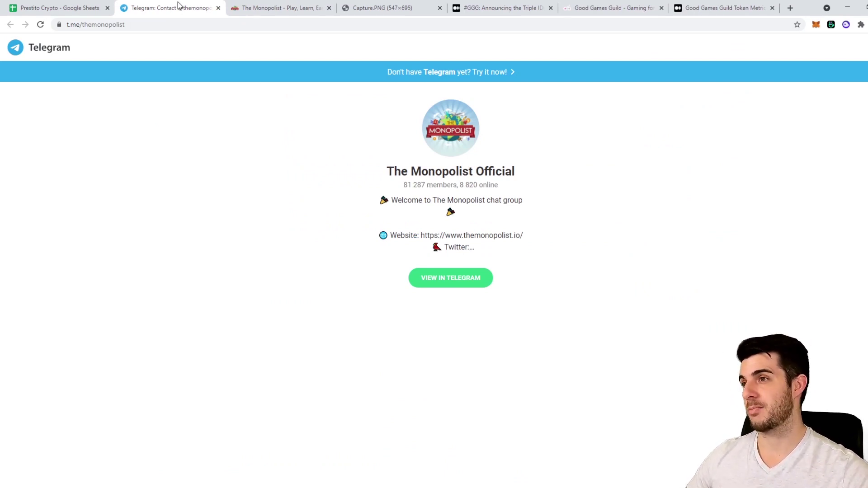
Close the Monopolist Telegram page to reveal themonopolist.io's Play Learn Earn page
{"action": "left_click", "coordinate": [217, 8]}
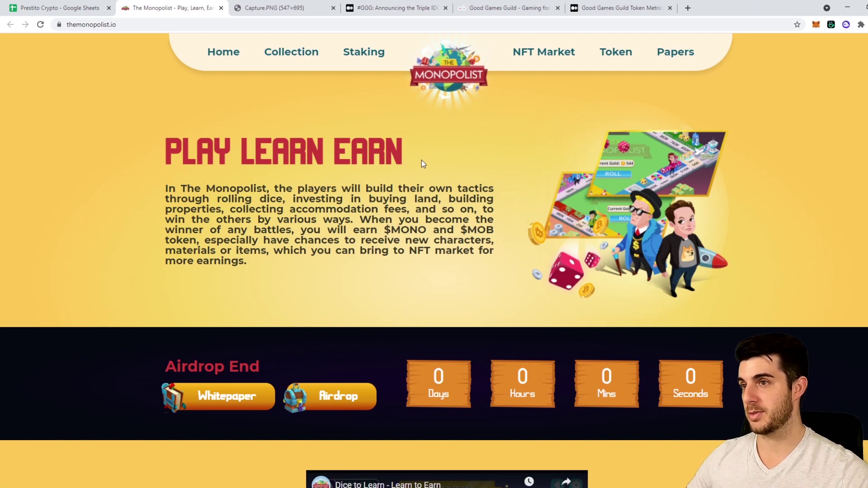
{"action": "scroll", "coordinate": [421, 160], "scroll_direction": "down", "scroll_amount": 1}
{"action": "scroll", "coordinate": [421, 160], "scroll_direction": "up", "scroll_amount": 1}
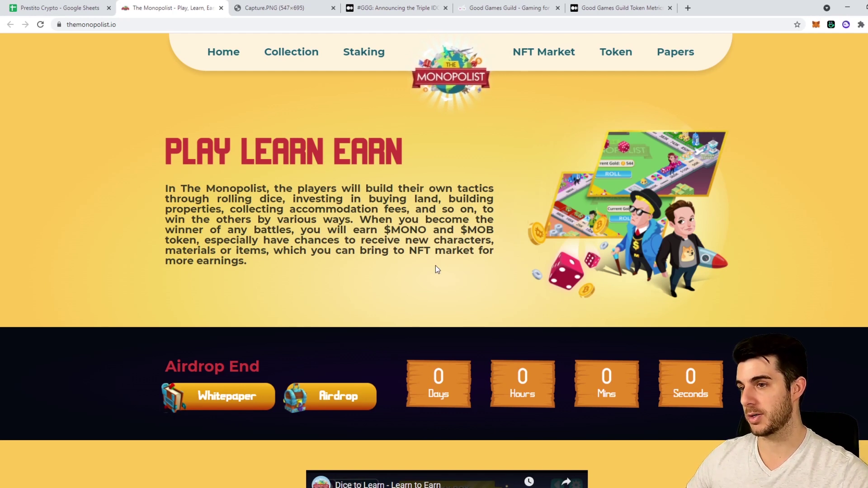
{"action": "scroll", "coordinate": [437, 269], "scroll_direction": "down", "scroll_amount": 3}
{"action": "scroll", "coordinate": [436, 270], "scroll_direction": "down", "scroll_amount": 3}
{"action": "scroll", "coordinate": [436, 270], "scroll_direction": "down", "scroll_amount": 3}
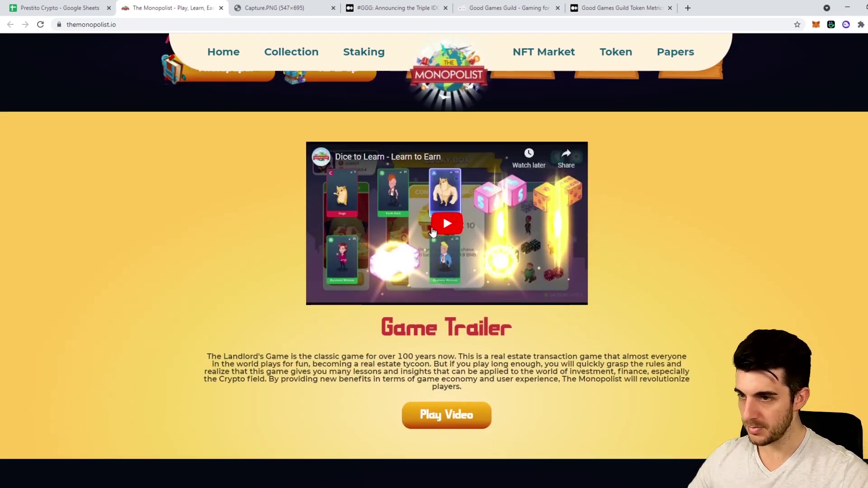
Play The Monopolist game trailer, skipping through 0:17, 0:35, 0:43 and 0:55 to the end
{"action": "left_click", "coordinate": [448, 221]}
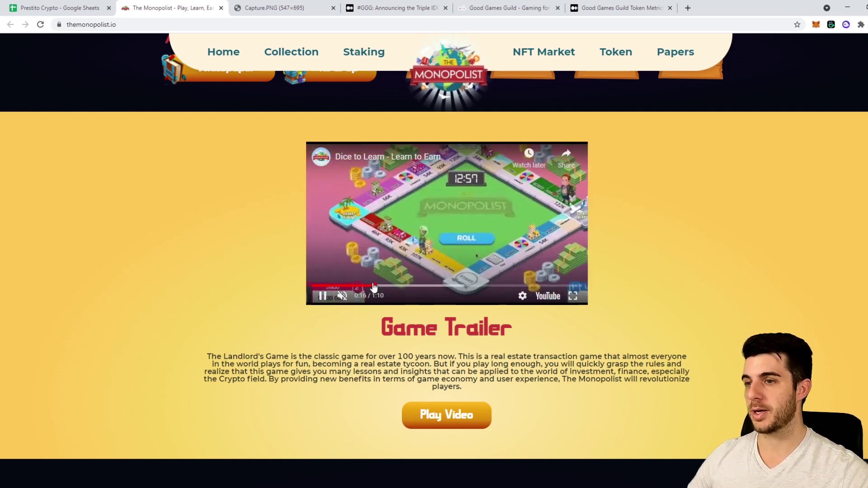
{"action": "left_click", "coordinate": [378, 286]}
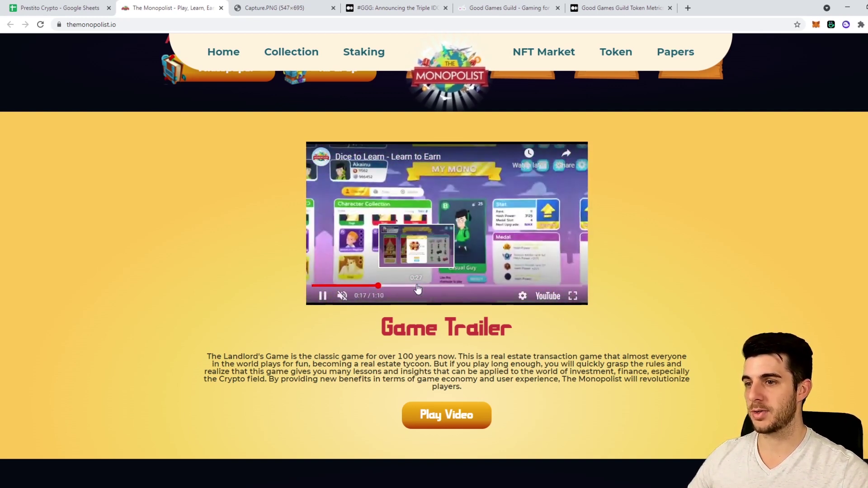
{"action": "left_click", "coordinate": [417, 286]}
{"action": "left_click", "coordinate": [447, 286]}
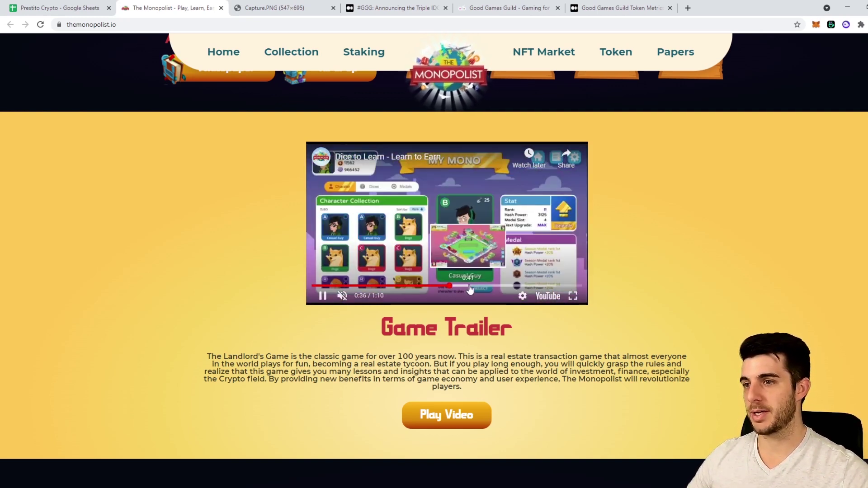
{"action": "left_click", "coordinate": [480, 285]}
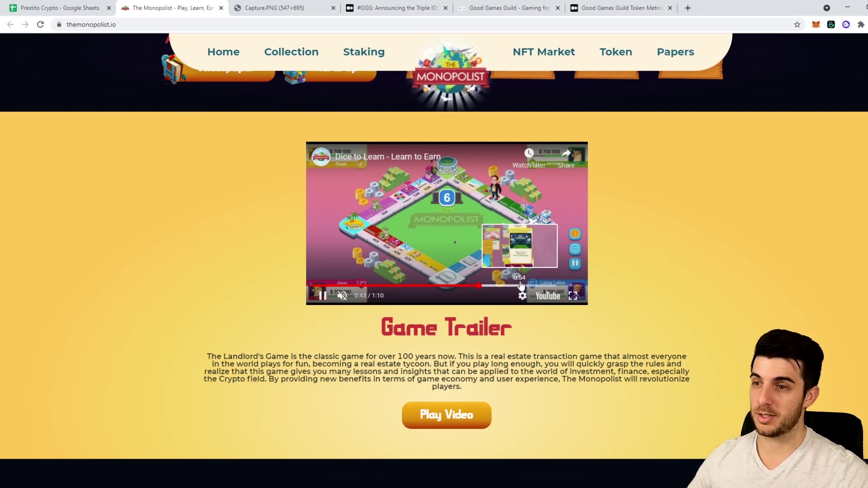
{"action": "left_click", "coordinate": [521, 286]}
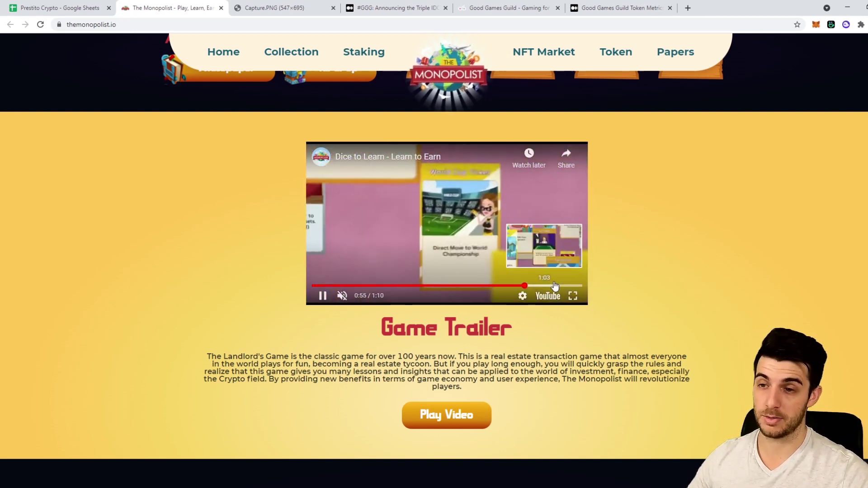
{"action": "left_click", "coordinate": [555, 286]}
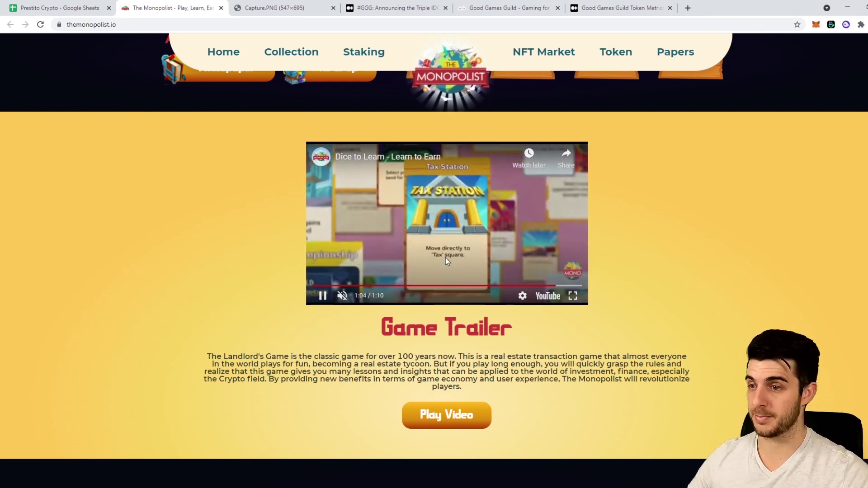
{"action": "left_click", "coordinate": [446, 258]}
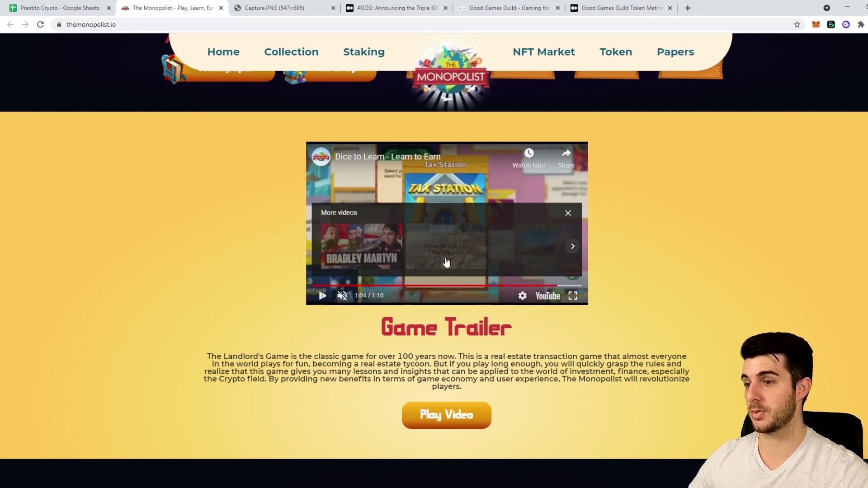
{"action": "scroll", "coordinate": [446, 262], "scroll_direction": "down", "scroll_amount": 3}
{"action": "scroll", "coordinate": [441, 257], "scroll_direction": "down", "scroll_amount": 3}
{"action": "scroll", "coordinate": [437, 204], "scroll_direction": "down", "scroll_amount": 3}
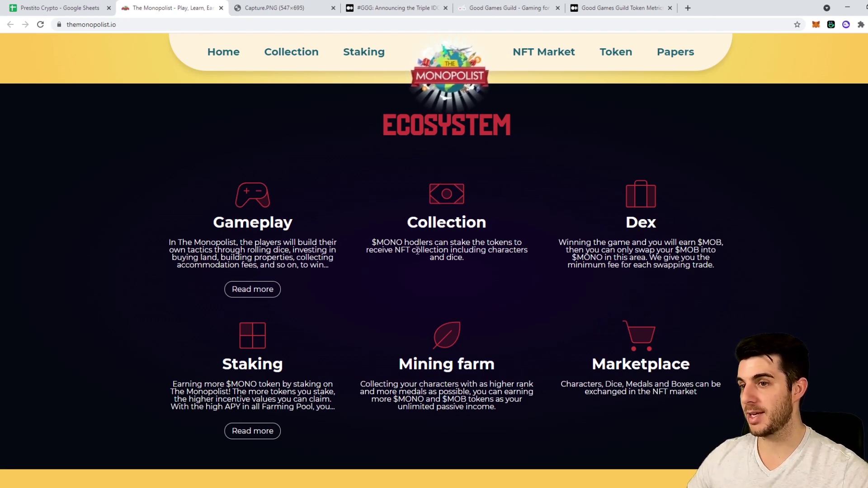
{"action": "scroll", "coordinate": [659, 229], "scroll_direction": "down", "scroll_amount": 2}
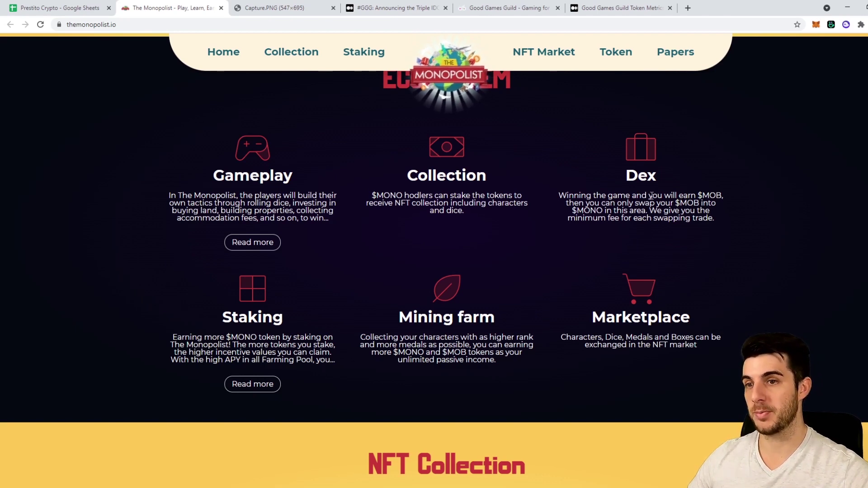
{"action": "scroll", "coordinate": [530, 249], "scroll_direction": "down", "scroll_amount": 2}
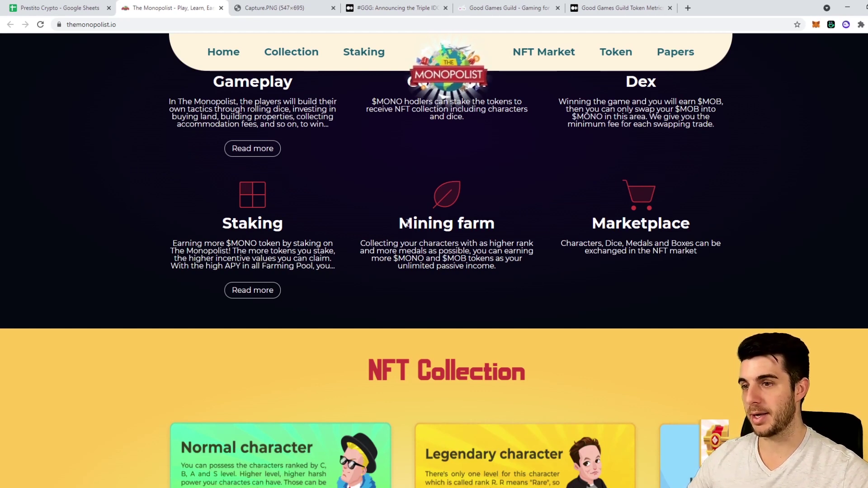
{"action": "scroll", "coordinate": [595, 218], "scroll_direction": "down", "scroll_amount": 1}
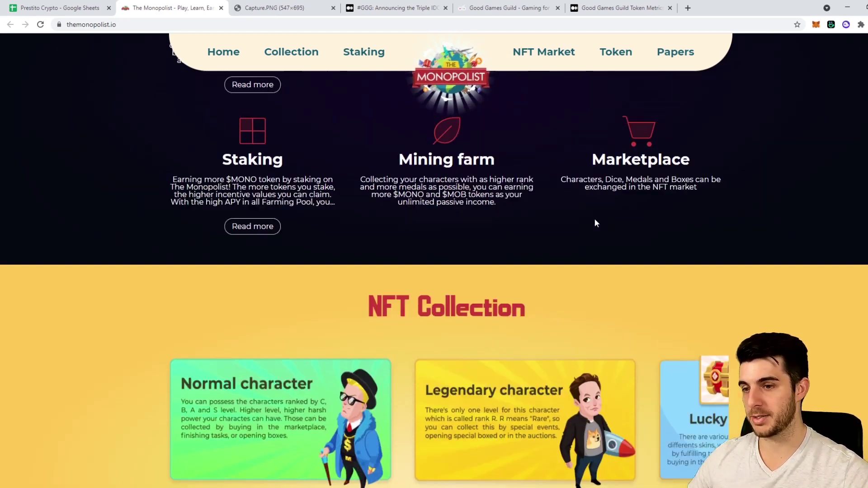
{"action": "scroll", "coordinate": [595, 219], "scroll_direction": "down", "scroll_amount": 2}
{"action": "scroll", "coordinate": [597, 219], "scroll_direction": "down", "scroll_amount": 4}
{"action": "scroll", "coordinate": [530, 197], "scroll_direction": "down", "scroll_amount": 3}
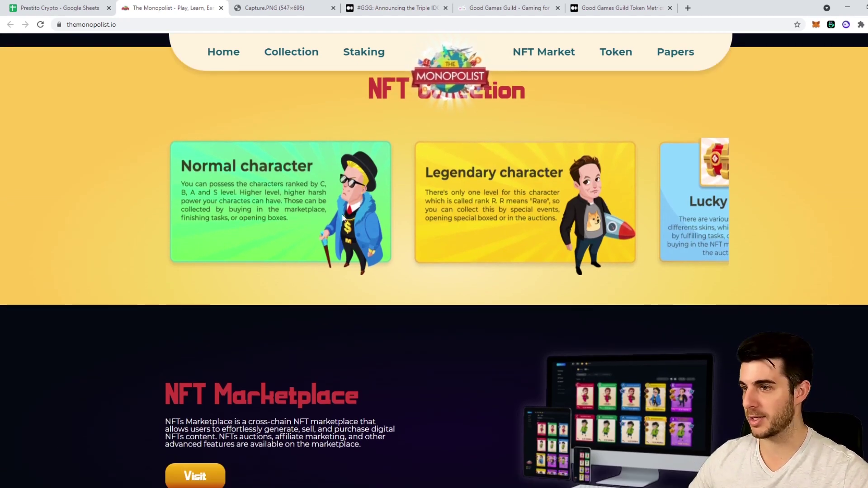
{"action": "scroll", "coordinate": [678, 204], "scroll_direction": "down", "scroll_amount": 4}
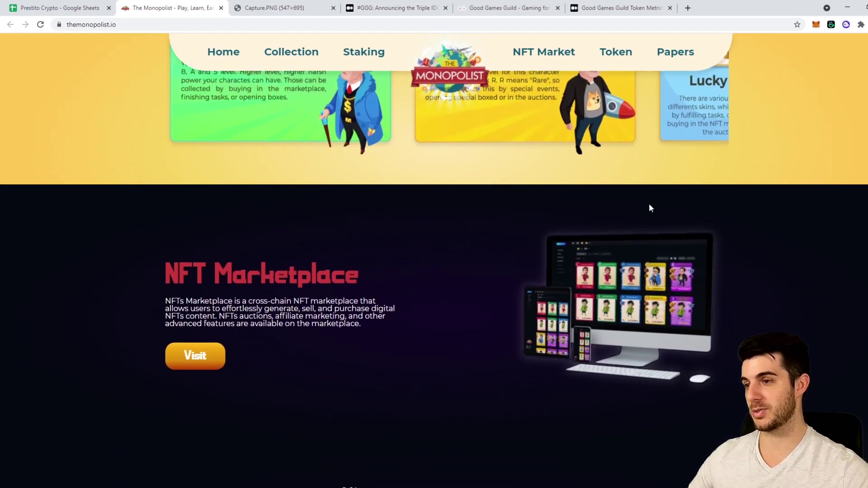
{"action": "scroll", "coordinate": [543, 204], "scroll_direction": "down", "scroll_amount": 6}
{"action": "scroll", "coordinate": [460, 182], "scroll_direction": "down", "scroll_amount": 2}
{"action": "scroll", "coordinate": [475, 183], "scroll_direction": "up", "scroll_amount": 2}
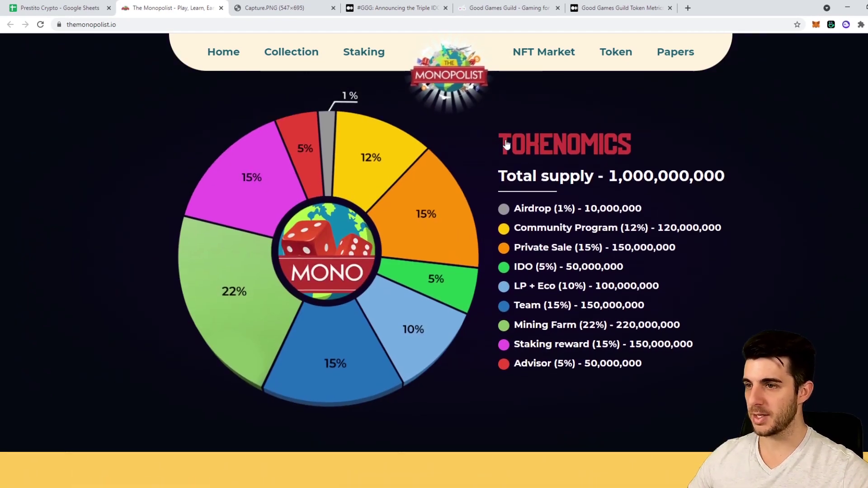
{"action": "scroll", "coordinate": [421, 197], "scroll_direction": "down", "scroll_amount": 5}
{"action": "scroll", "coordinate": [443, 153], "scroll_direction": "down", "scroll_amount": 2}
{"action": "scroll", "coordinate": [443, 153], "scroll_direction": "down", "scroll_amount": 3}
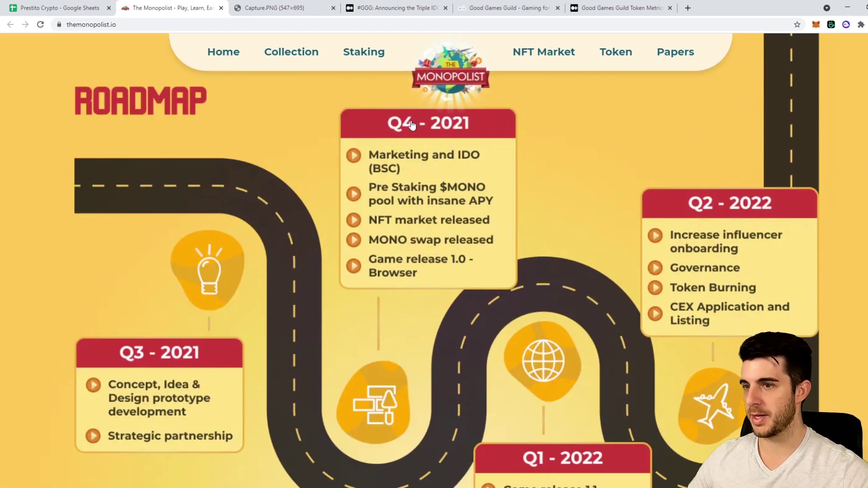
{"action": "scroll", "coordinate": [443, 153], "scroll_direction": "down", "scroll_amount": 2}
{"action": "scroll", "coordinate": [407, 136], "scroll_direction": "down", "scroll_amount": 3}
{"action": "scroll", "coordinate": [371, 114], "scroll_direction": "down", "scroll_amount": 5}
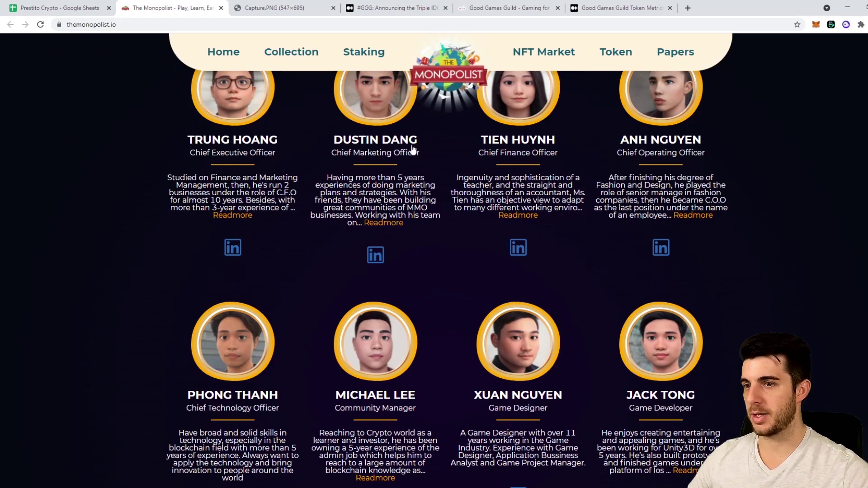
{"action": "scroll", "coordinate": [407, 149], "scroll_direction": "down", "scroll_amount": 3}
{"action": "scroll", "coordinate": [414, 157], "scroll_direction": "down", "scroll_amount": 2}
{"action": "scroll", "coordinate": [413, 157], "scroll_direction": "down", "scroll_amount": 3}
{"action": "scroll", "coordinate": [420, 158], "scroll_direction": "up", "scroll_amount": 1}
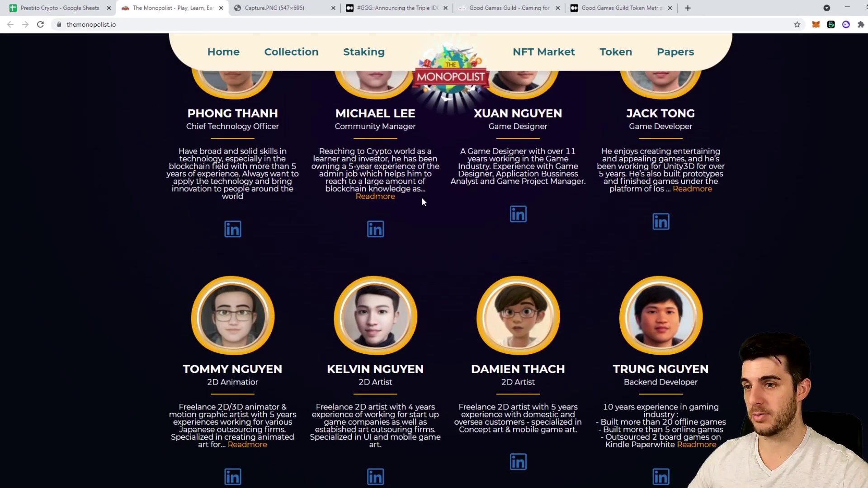
{"action": "scroll", "coordinate": [422, 200], "scroll_direction": "down", "scroll_amount": 4}
{"action": "scroll", "coordinate": [421, 200], "scroll_direction": "down", "scroll_amount": 1}
{"action": "scroll", "coordinate": [420, 200], "scroll_direction": "down", "scroll_amount": 3}
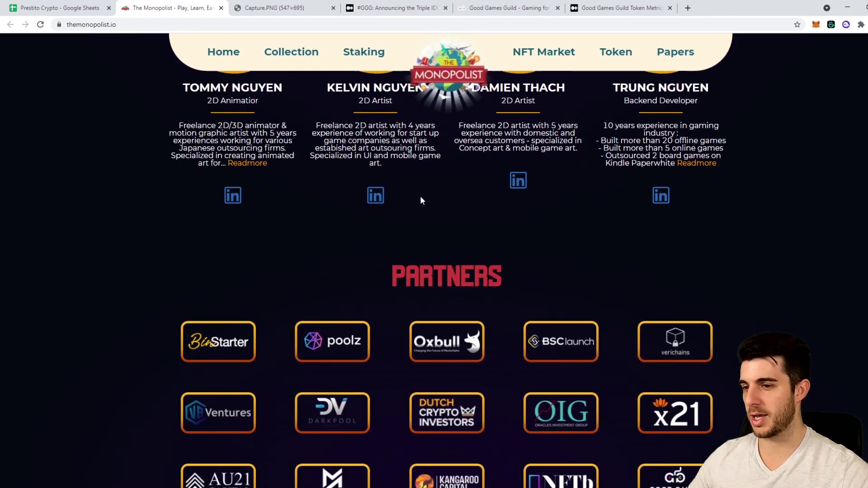
{"action": "scroll", "coordinate": [420, 196], "scroll_direction": "down", "scroll_amount": 2}
{"action": "scroll", "coordinate": [407, 178], "scroll_direction": "down", "scroll_amount": 2}
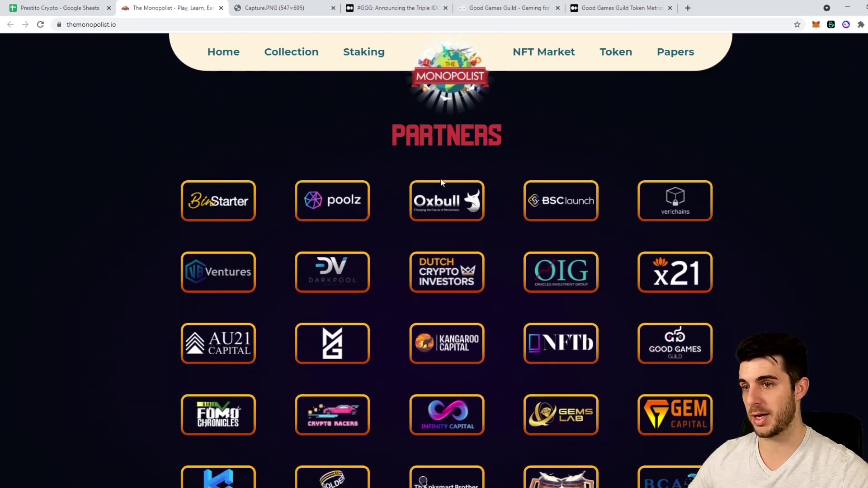
{"action": "scroll", "coordinate": [275, 166], "scroll_direction": "down", "scroll_amount": 2}
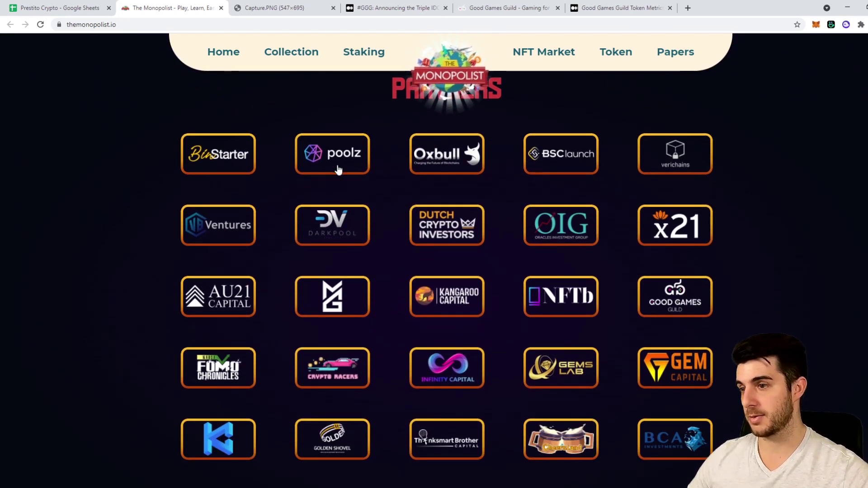
{"action": "scroll", "coordinate": [330, 312], "scroll_direction": "down", "scroll_amount": 2}
{"action": "scroll", "coordinate": [322, 145], "scroll_direction": "down", "scroll_amount": 3}
{"action": "scroll", "coordinate": [322, 129], "scroll_direction": "down", "scroll_amount": 2}
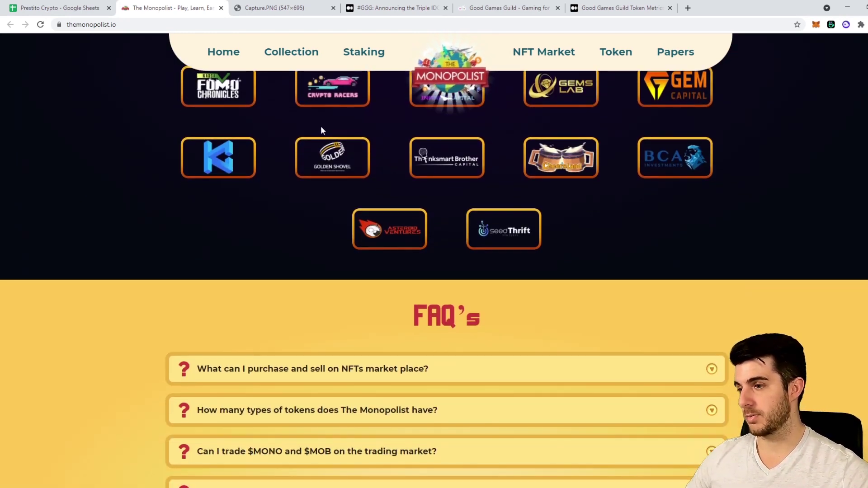
View the Capture.PNG Telegram chat screenshot and close The Monopolist website tab
{"action": "left_click", "coordinate": [274, 8]}
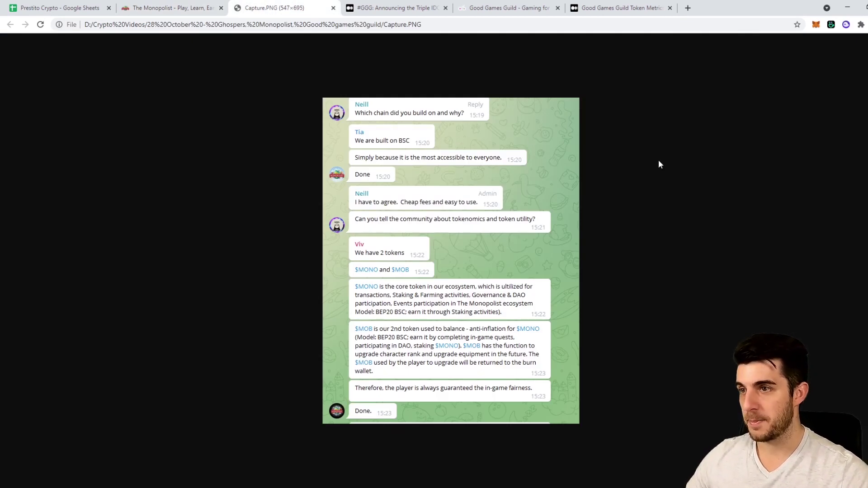
{"action": "left_click", "coordinate": [221, 7]}
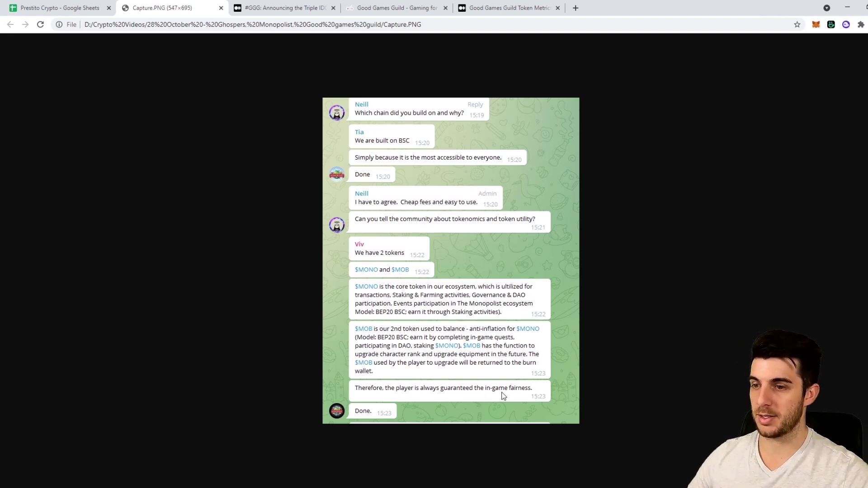
Close the screenshot and check the Monopolist and Ghospers hard caps in the spreadsheet
{"action": "left_click", "coordinate": [220, 8]}
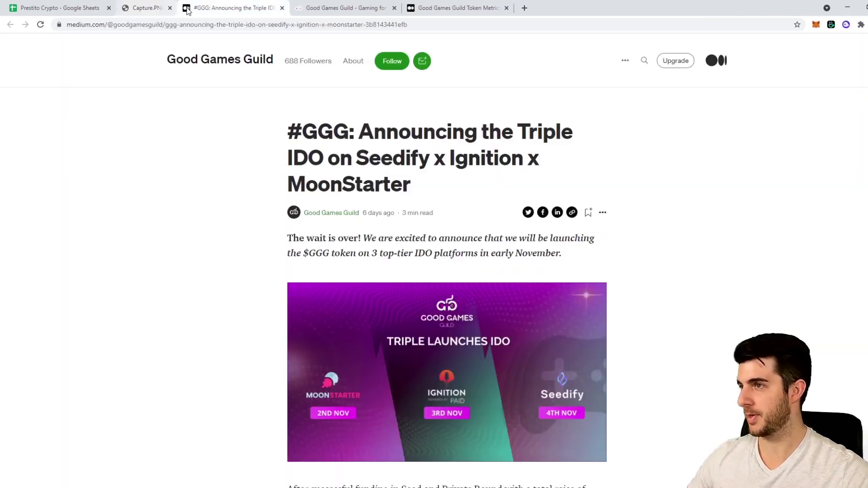
{"action": "left_click", "coordinate": [58, 8]}
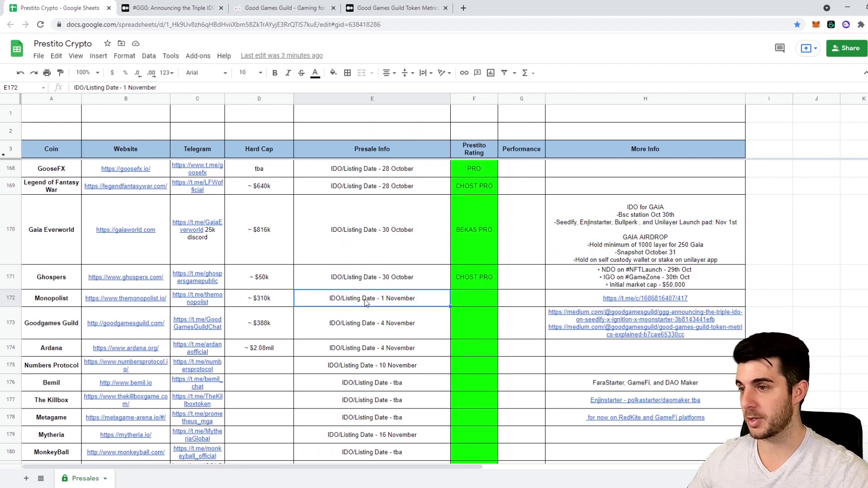
{"action": "left_click", "coordinate": [278, 282]}
{"action": "left_click", "coordinate": [278, 299]}
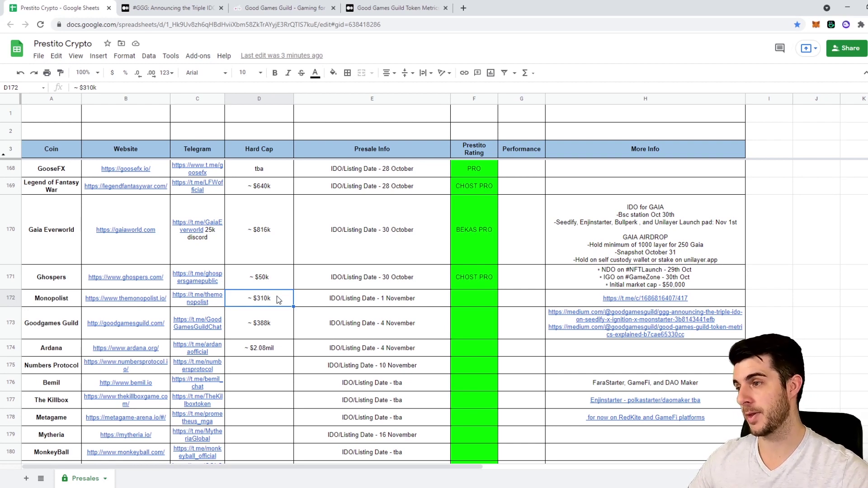
{"action": "scroll", "coordinate": [277, 299], "scroll_direction": "up", "scroll_amount": 1}
{"action": "left_click", "coordinate": [276, 300]}
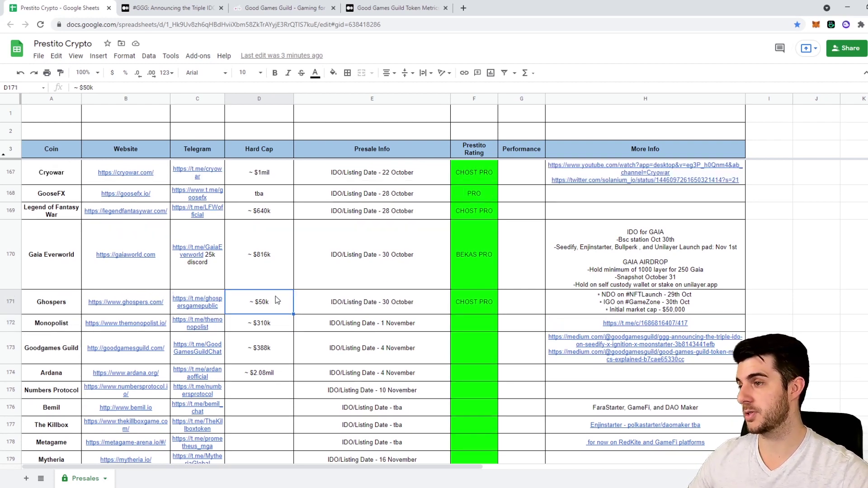
Copy Gaia Everworld's BEKAS PRO rating from F170 into Monopolist's F172
{"action": "left_click", "coordinate": [489, 267]}
{"action": "key", "text": "ctrl+c"}
{"action": "left_click", "coordinate": [480, 326]}
{"action": "key", "text": "ctrl+v"}
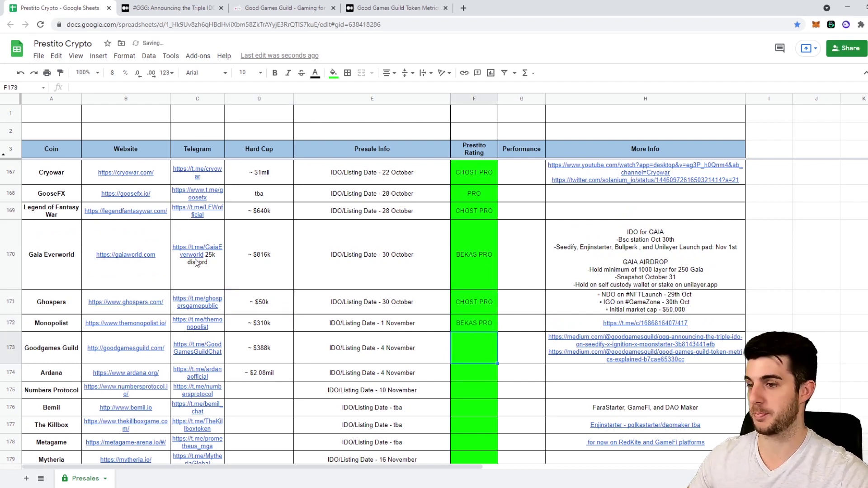
Check Monopolist's listing date and Good Games Guild's ~$388k hard cap, then show the IDO article
{"action": "left_click", "coordinate": [368, 324]}
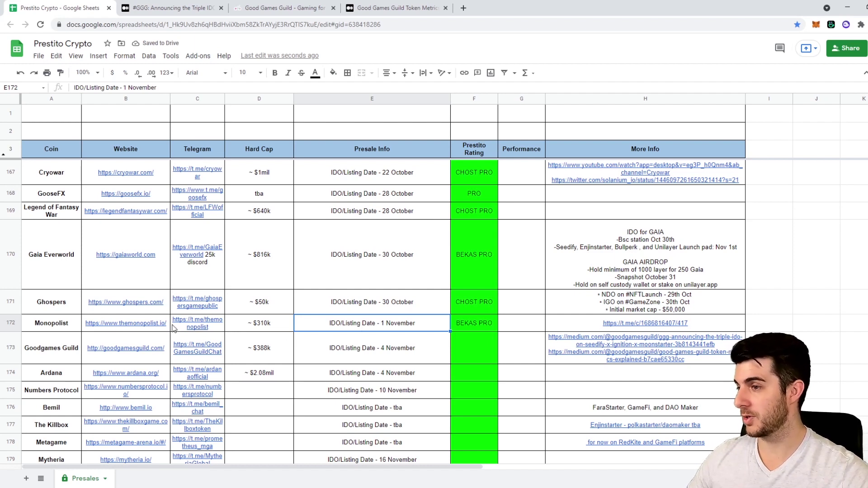
{"action": "left_click", "coordinate": [278, 340]}
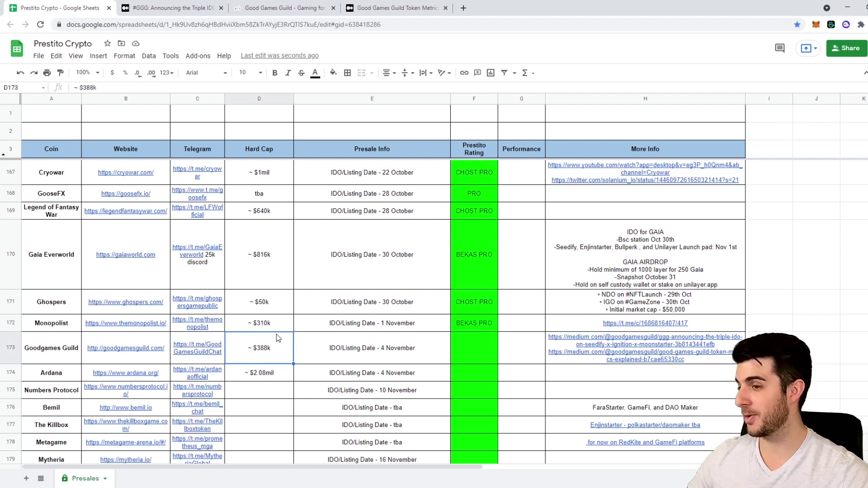
{"action": "left_click", "coordinate": [171, 7]}
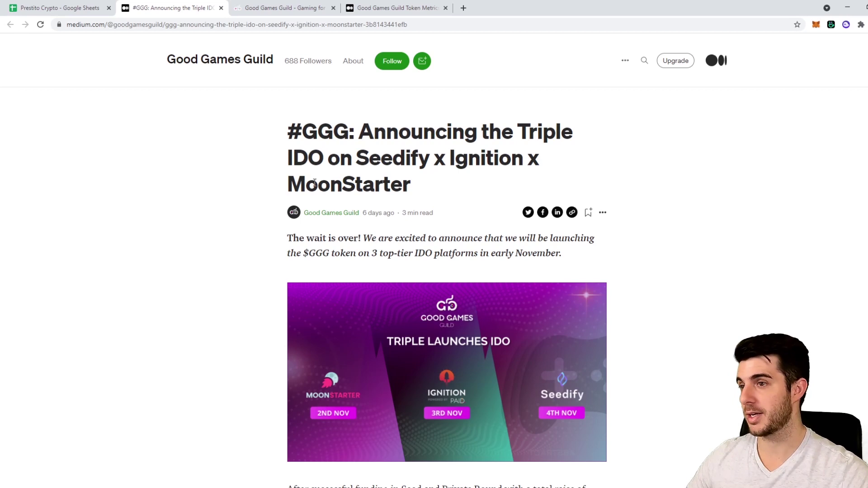
{"action": "scroll", "coordinate": [384, 178], "scroll_direction": "down", "scroll_amount": 1}
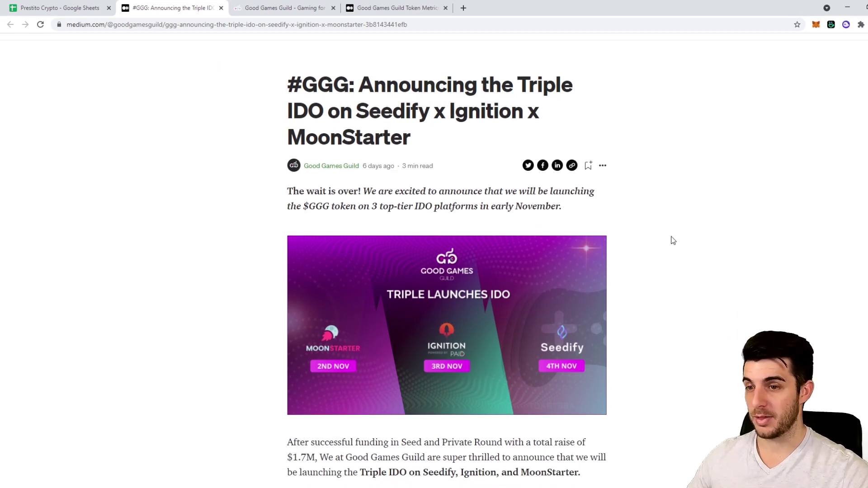
{"action": "scroll", "coordinate": [672, 239], "scroll_direction": "down", "scroll_amount": 1}
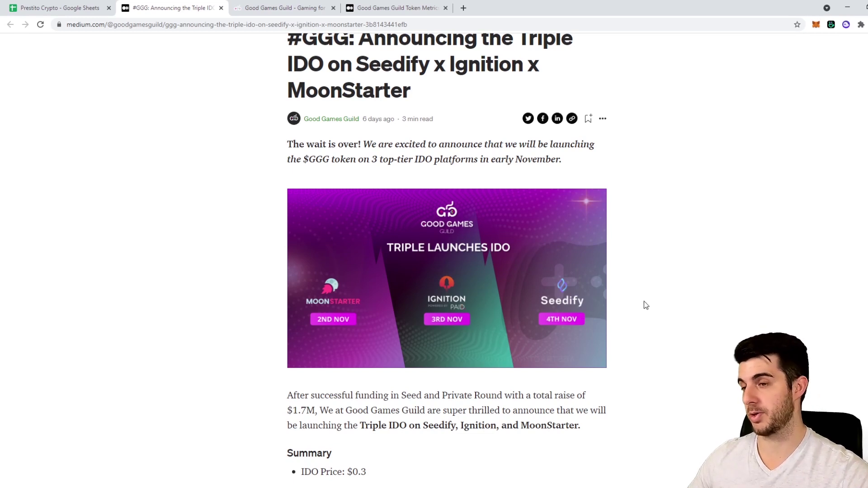
{"action": "scroll", "coordinate": [644, 301], "scroll_direction": "down", "scroll_amount": 2}
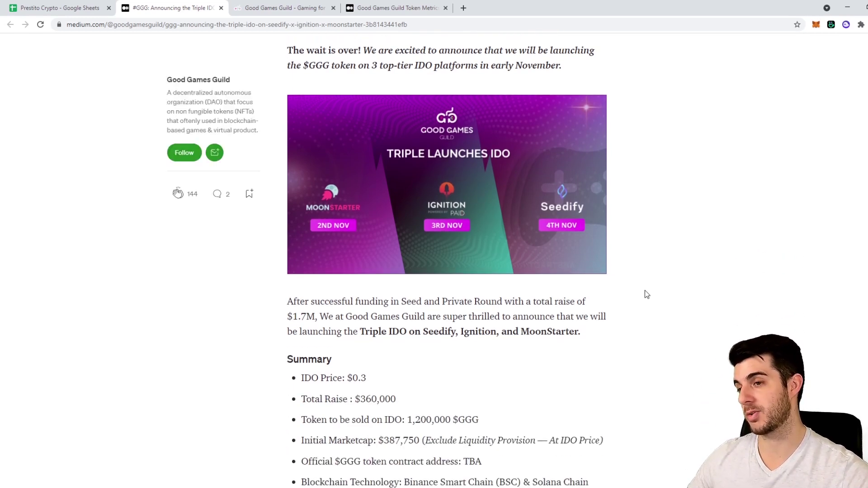
{"action": "scroll", "coordinate": [646, 290], "scroll_direction": "up", "scroll_amount": 1}
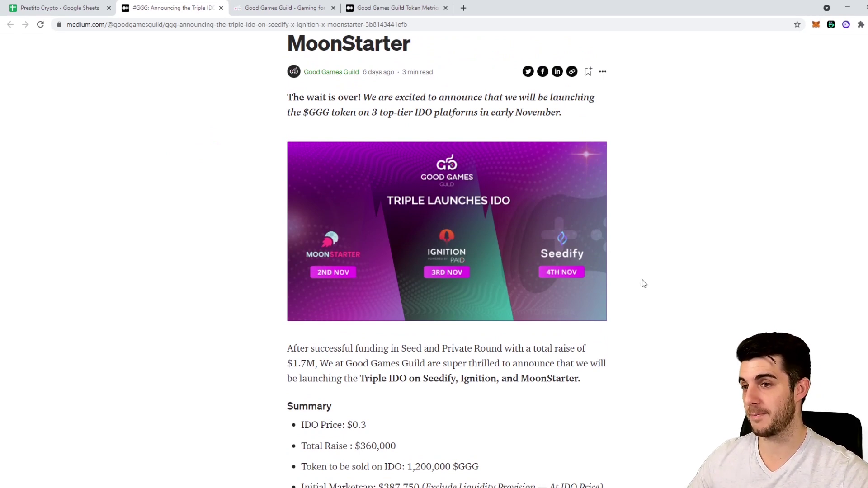
{"action": "scroll", "coordinate": [676, 273], "scroll_direction": "down", "scroll_amount": 1}
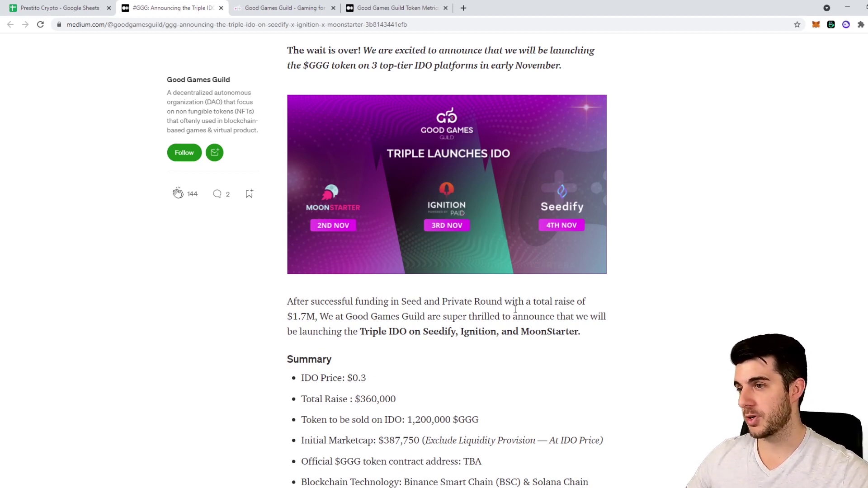
Enlarge the Good Games Guild triple IDO launch banner in the Medium article
{"action": "left_click", "coordinate": [462, 219]}
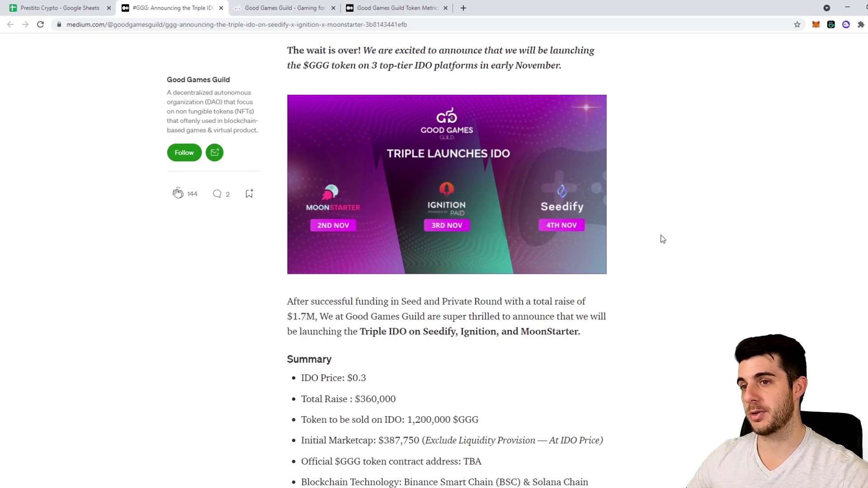
{"action": "scroll", "coordinate": [642, 230], "scroll_direction": "down", "scroll_amount": 3}
{"action": "scroll", "coordinate": [414, 227], "scroll_direction": "down", "scroll_amount": 2}
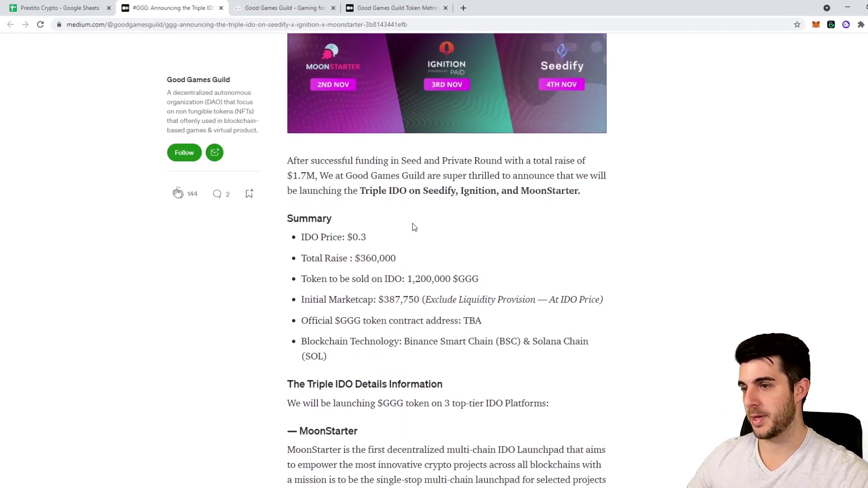
{"action": "scroll", "coordinate": [330, 228], "scroll_direction": "down", "scroll_amount": 3}
{"action": "scroll", "coordinate": [407, 271], "scroll_direction": "down", "scroll_amount": 4}
{"action": "scroll", "coordinate": [422, 204], "scroll_direction": "down", "scroll_amount": 4}
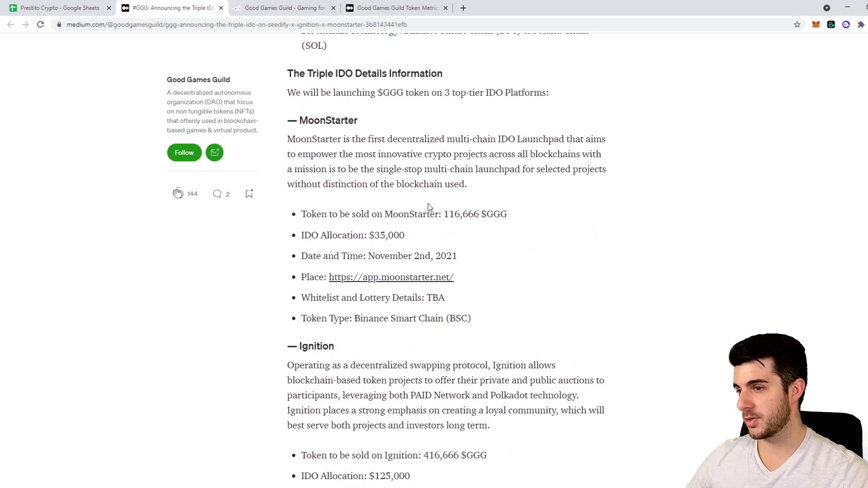
{"action": "scroll", "coordinate": [422, 164], "scroll_direction": "down", "scroll_amount": 2}
{"action": "scroll", "coordinate": [420, 165], "scroll_direction": "down", "scroll_amount": 2}
{"action": "scroll", "coordinate": [421, 170], "scroll_direction": "down", "scroll_amount": 2}
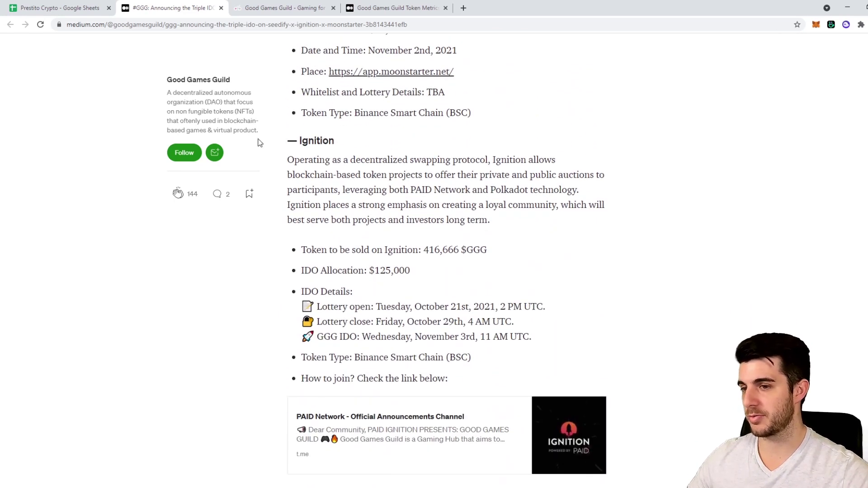
{"action": "scroll", "coordinate": [434, 184], "scroll_direction": "down", "scroll_amount": 1}
{"action": "scroll", "coordinate": [416, 184], "scroll_direction": "down", "scroll_amount": 1}
{"action": "scroll", "coordinate": [416, 184], "scroll_direction": "up", "scroll_amount": 3}
{"action": "scroll", "coordinate": [339, 136], "scroll_direction": "up", "scroll_amount": 1}
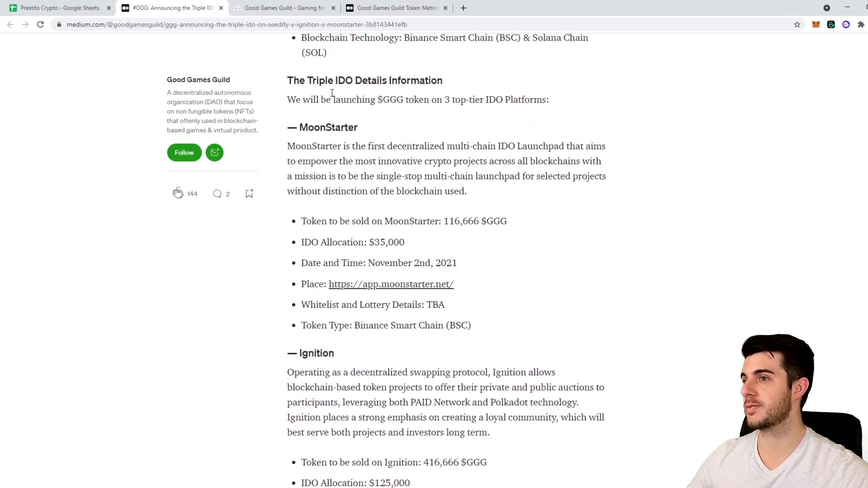
{"action": "scroll", "coordinate": [329, 100], "scroll_direction": "up", "scroll_amount": 3}
{"action": "scroll", "coordinate": [330, 99], "scroll_direction": "up", "scroll_amount": 1}
{"action": "left_click", "coordinate": [282, 7]}
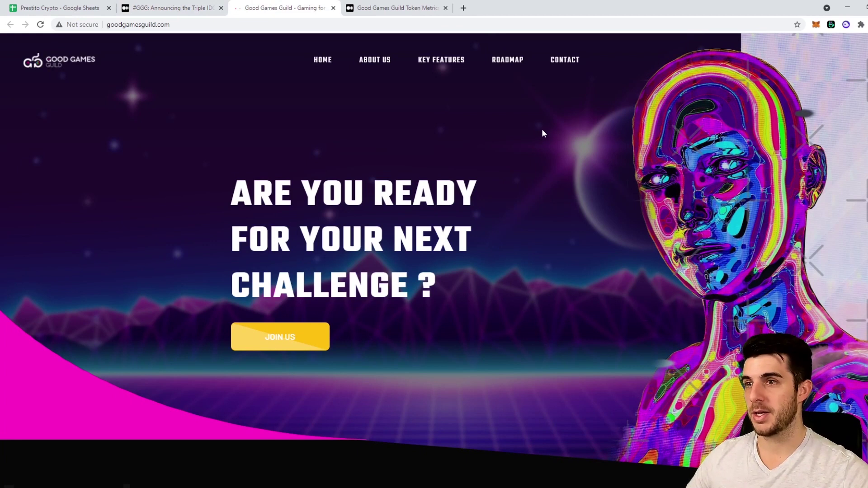
{"action": "scroll", "coordinate": [543, 126], "scroll_direction": "down", "scroll_amount": 3}
{"action": "scroll", "coordinate": [463, 120], "scroll_direction": "up", "scroll_amount": 2}
{"action": "scroll", "coordinate": [463, 116], "scroll_direction": "up", "scroll_amount": 2}
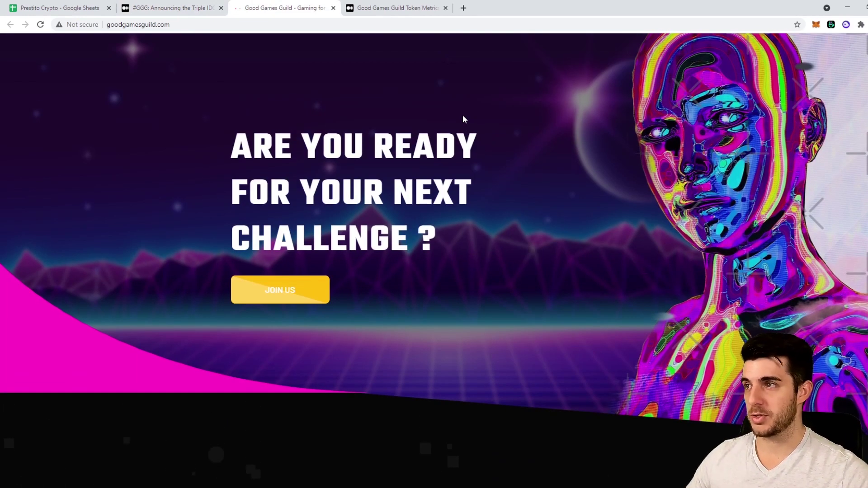
{"action": "scroll", "coordinate": [352, 123], "scroll_direction": "down", "scroll_amount": 1}
{"action": "scroll", "coordinate": [351, 122], "scroll_direction": "down", "scroll_amount": 1}
{"action": "scroll", "coordinate": [415, 134], "scroll_direction": "down", "scroll_amount": 2}
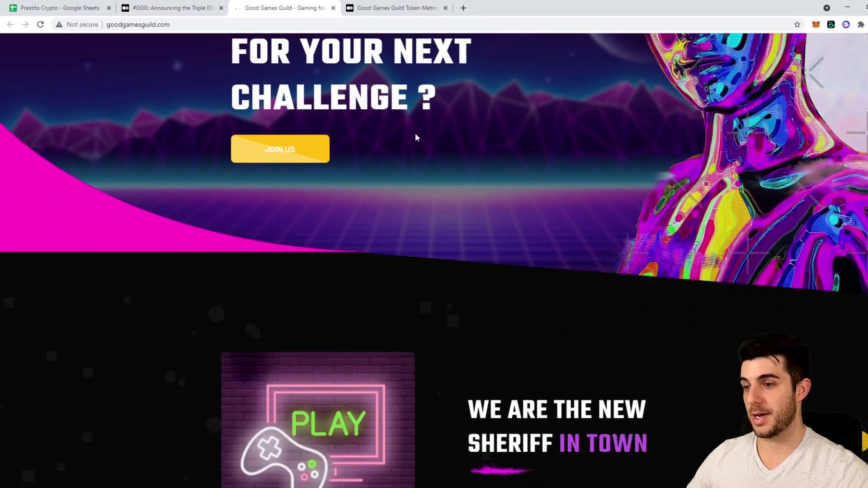
{"action": "scroll", "coordinate": [416, 134], "scroll_direction": "down", "scroll_amount": 2}
{"action": "scroll", "coordinate": [424, 148], "scroll_direction": "down", "scroll_amount": 3}
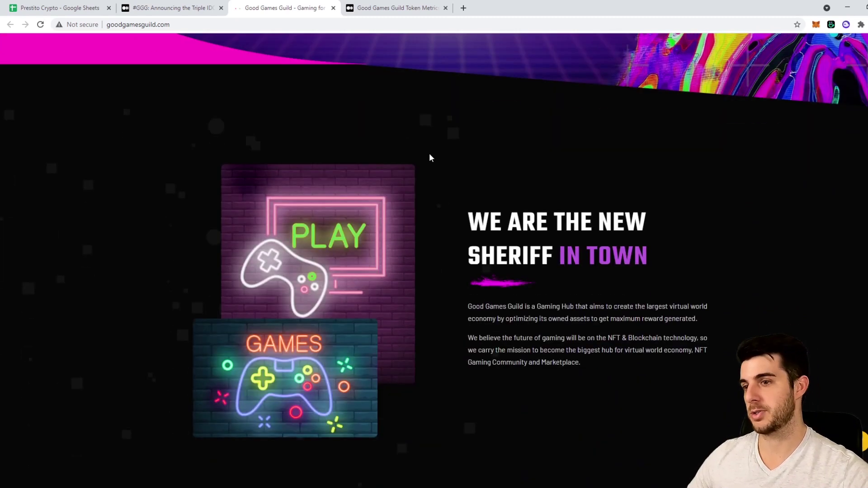
{"action": "scroll", "coordinate": [432, 158], "scroll_direction": "down", "scroll_amount": 2}
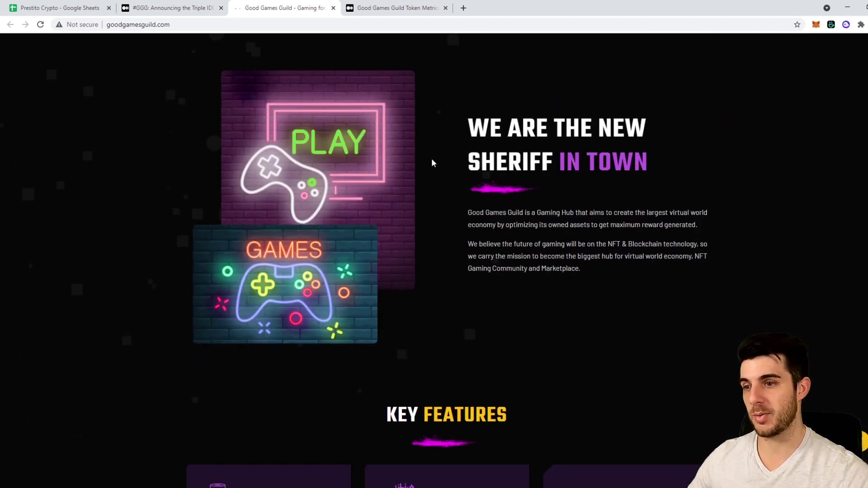
{"action": "scroll", "coordinate": [431, 158], "scroll_direction": "down", "scroll_amount": 2}
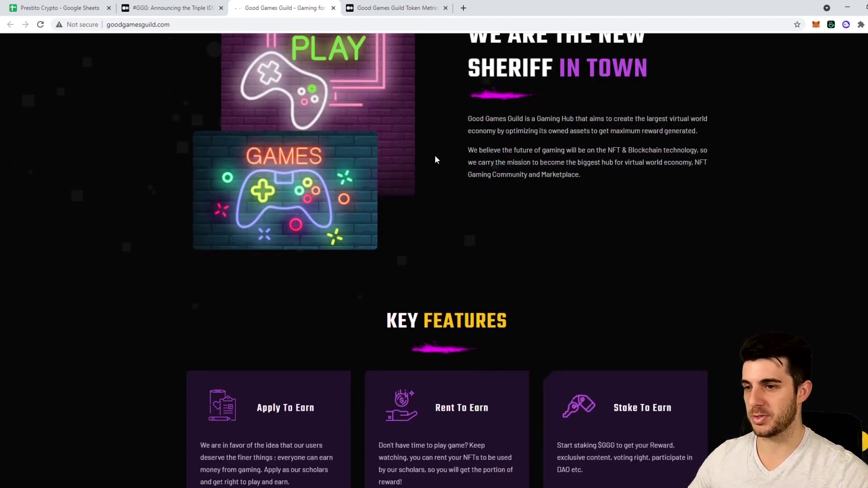
{"action": "scroll", "coordinate": [435, 154], "scroll_direction": "down", "scroll_amount": 1}
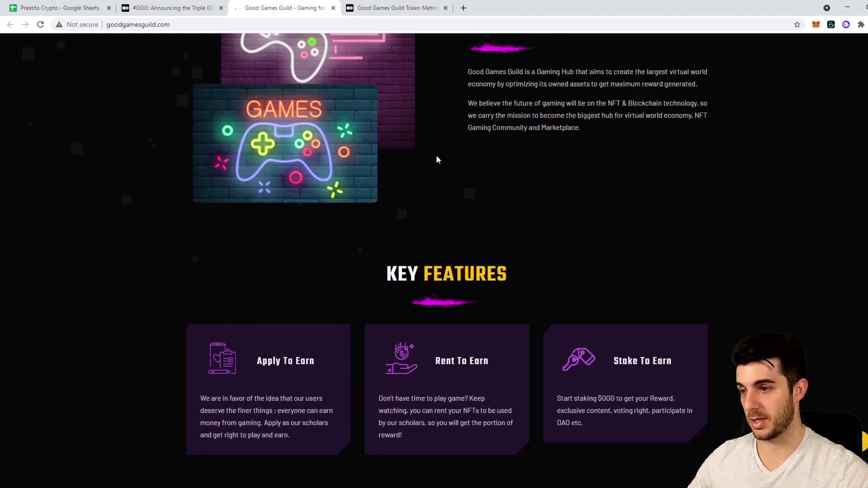
{"action": "scroll", "coordinate": [436, 156], "scroll_direction": "up", "scroll_amount": 2}
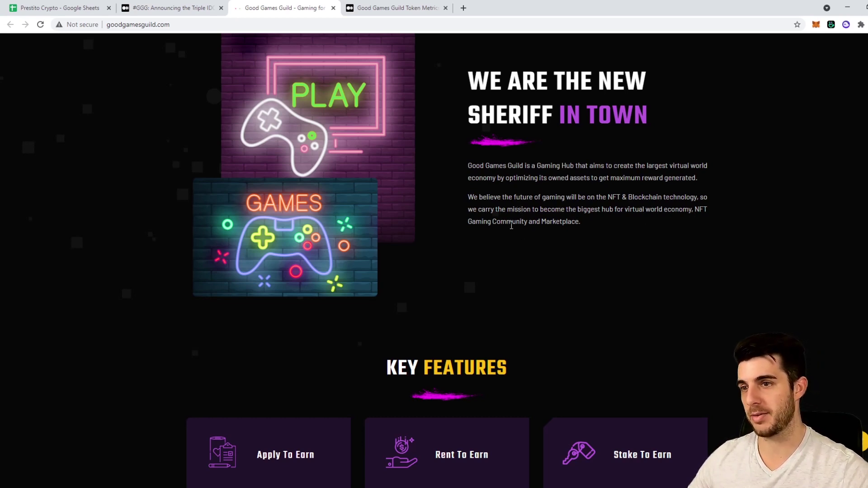
{"action": "scroll", "coordinate": [556, 224], "scroll_direction": "down", "scroll_amount": 4}
{"action": "scroll", "coordinate": [516, 214], "scroll_direction": "down", "scroll_amount": 3}
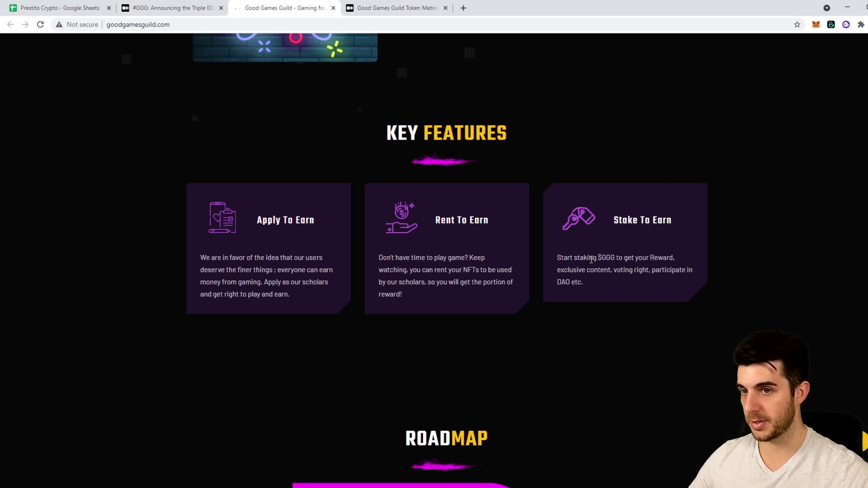
{"action": "scroll", "coordinate": [641, 238], "scroll_direction": "down", "scroll_amount": 1}
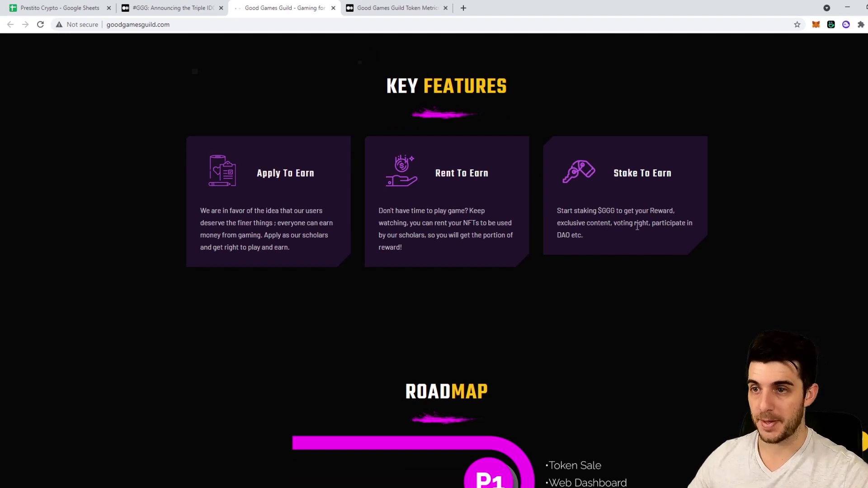
{"action": "scroll", "coordinate": [582, 239], "scroll_direction": "down", "scroll_amount": 4}
{"action": "scroll", "coordinate": [577, 224], "scroll_direction": "down", "scroll_amount": 3}
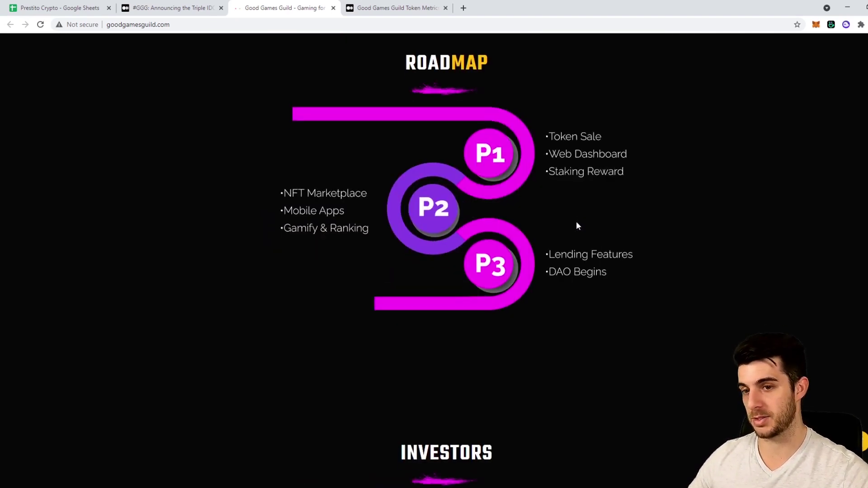
{"action": "scroll", "coordinate": [577, 224], "scroll_direction": "down", "scroll_amount": 3}
{"action": "scroll", "coordinate": [577, 224], "scroll_direction": "down", "scroll_amount": 3}
{"action": "scroll", "coordinate": [504, 218], "scroll_direction": "down", "scroll_amount": 1}
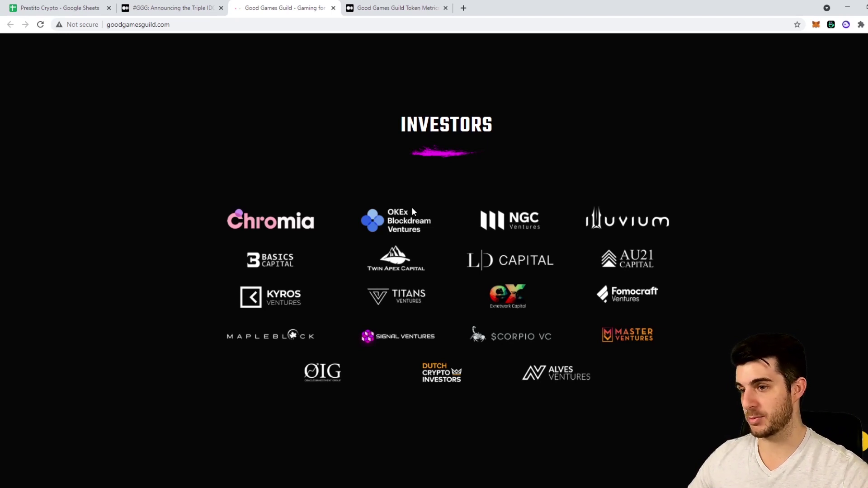
{"action": "scroll", "coordinate": [422, 197], "scroll_direction": "down", "scroll_amount": 3}
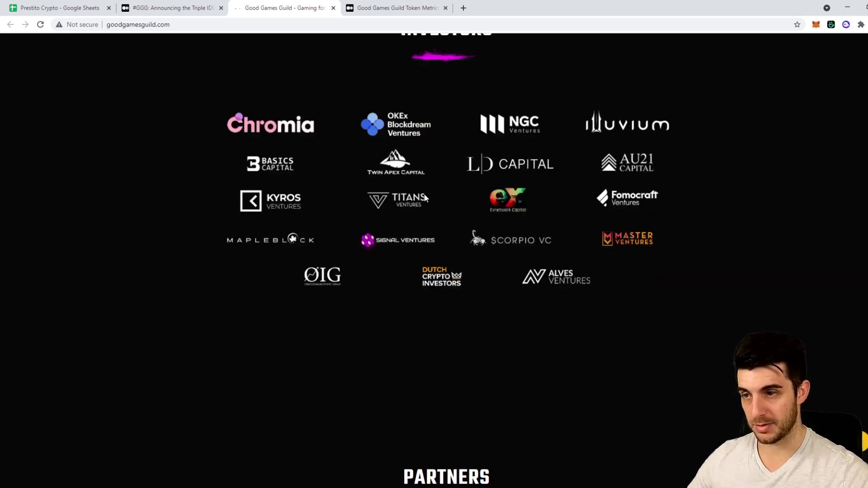
{"action": "scroll", "coordinate": [424, 193], "scroll_direction": "down", "scroll_amount": 3}
{"action": "scroll", "coordinate": [429, 197], "scroll_direction": "down", "scroll_amount": 3}
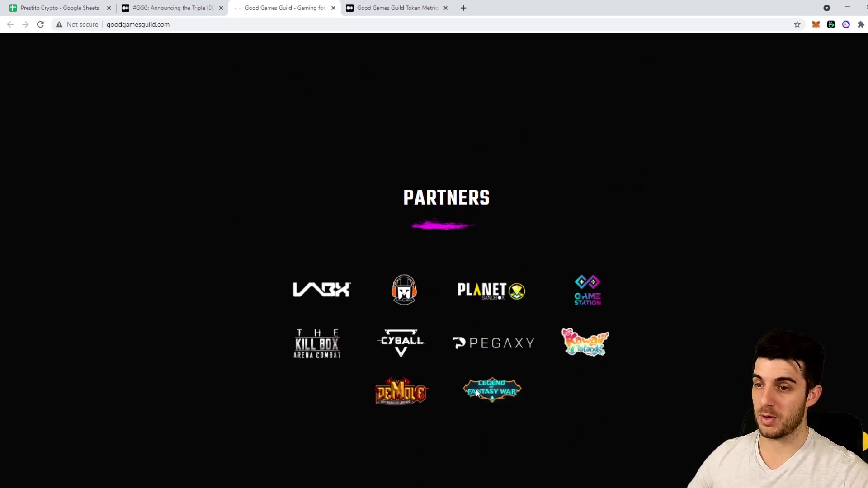
{"action": "scroll", "coordinate": [478, 394], "scroll_direction": "down", "scroll_amount": 1}
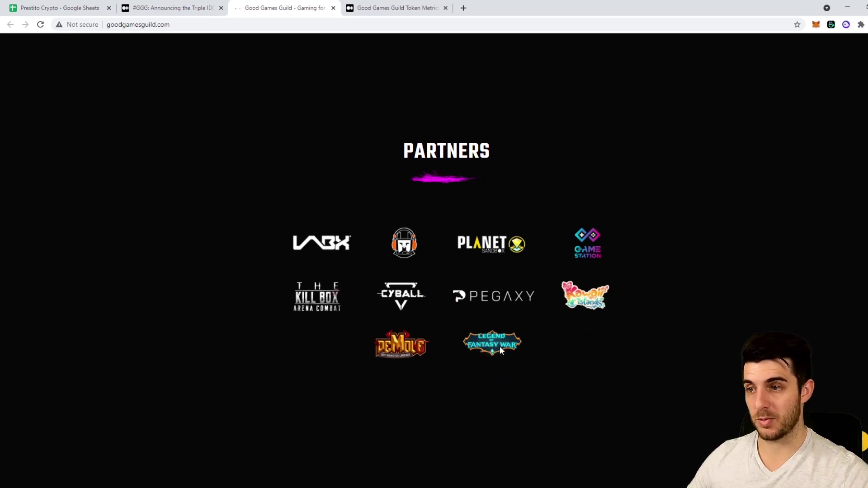
{"action": "scroll", "coordinate": [476, 297], "scroll_direction": "down", "scroll_amount": 3}
{"action": "scroll", "coordinate": [477, 273], "scroll_direction": "down", "scroll_amount": 2}
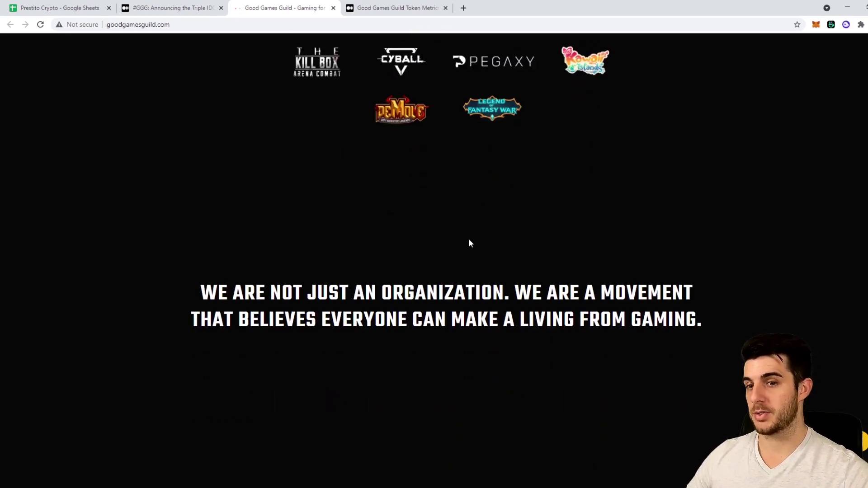
{"action": "scroll", "coordinate": [469, 238], "scroll_direction": "up", "scroll_amount": 3}
{"action": "scroll", "coordinate": [471, 231], "scroll_direction": "down", "scroll_amount": 2}
{"action": "scroll", "coordinate": [468, 233], "scroll_direction": "down", "scroll_amount": 4}
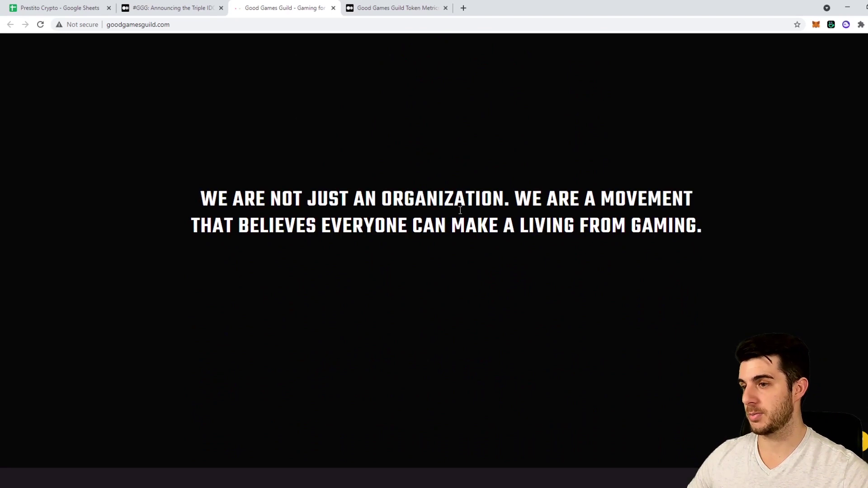
{"action": "scroll", "coordinate": [407, 169], "scroll_direction": "down", "scroll_amount": 3}
{"action": "scroll", "coordinate": [365, 144], "scroll_direction": "down", "scroll_amount": 3}
{"action": "scroll", "coordinate": [360, 102], "scroll_direction": "down", "scroll_amount": 4}
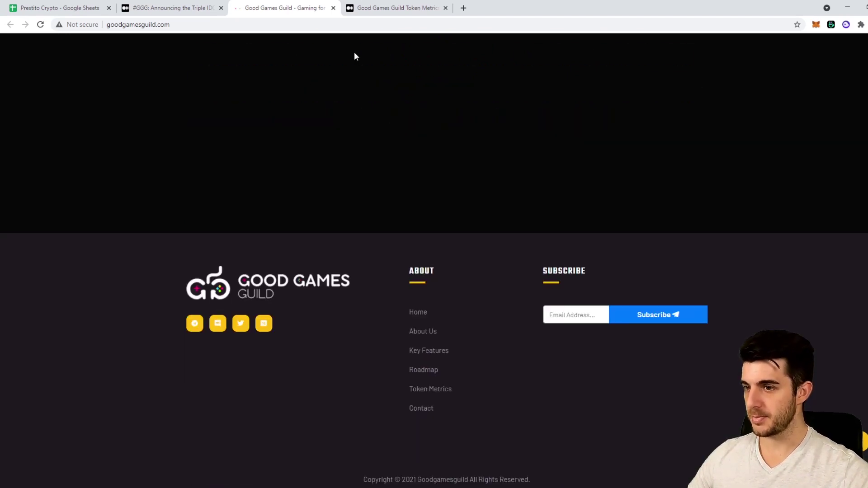
Read the token metrics article, enlarge the $2.094M token sale table, then return to the spreadsheet
{"action": "left_click", "coordinate": [397, 8]}
{"action": "scroll", "coordinate": [553, 104], "scroll_direction": "up", "scroll_amount": 1}
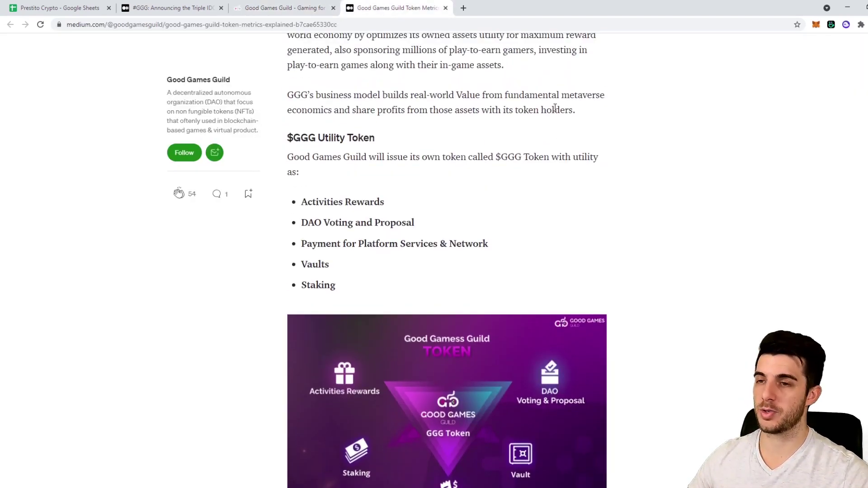
{"action": "scroll", "coordinate": [449, 135], "scroll_direction": "down", "scroll_amount": 1}
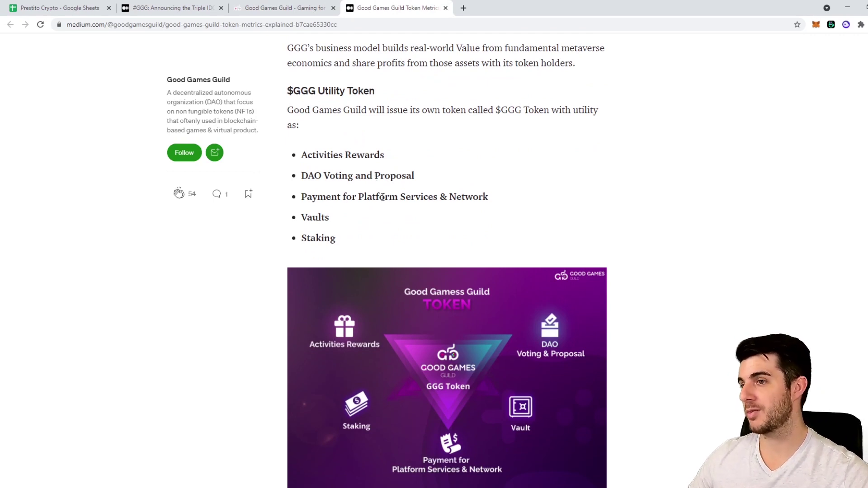
{"action": "scroll", "coordinate": [439, 200], "scroll_direction": "down", "scroll_amount": 2}
{"action": "scroll", "coordinate": [350, 196], "scroll_direction": "down", "scroll_amount": 2}
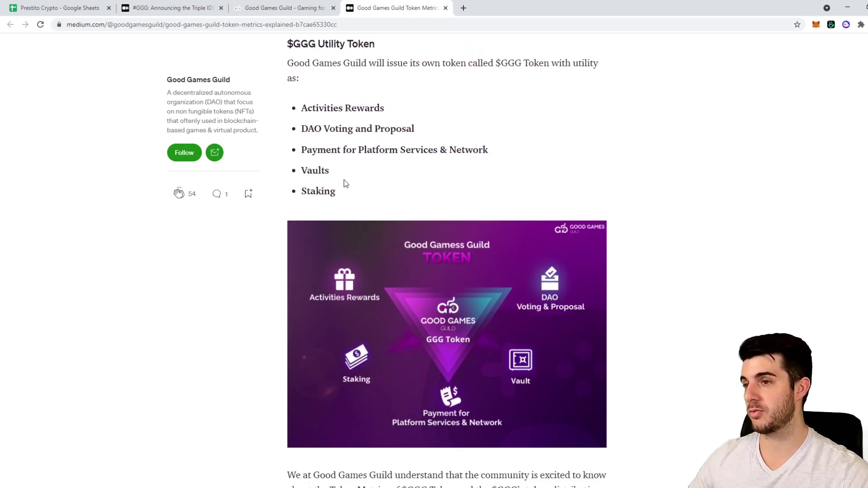
{"action": "scroll", "coordinate": [366, 183], "scroll_direction": "down", "scroll_amount": 2}
{"action": "scroll", "coordinate": [373, 174], "scroll_direction": "down", "scroll_amount": 4}
{"action": "scroll", "coordinate": [600, 192], "scroll_direction": "down", "scroll_amount": 3}
{"action": "scroll", "coordinate": [622, 196], "scroll_direction": "down", "scroll_amount": 3}
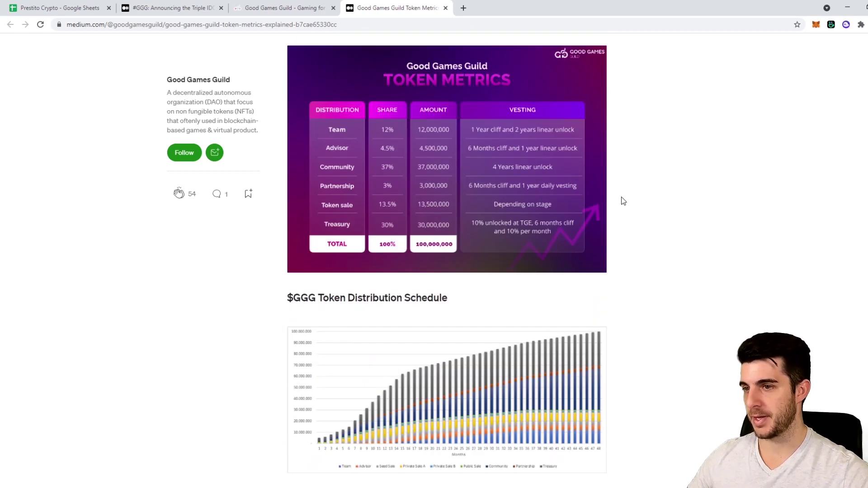
{"action": "scroll", "coordinate": [622, 196], "scroll_direction": "up", "scroll_amount": 2}
{"action": "scroll", "coordinate": [633, 196], "scroll_direction": "down", "scroll_amount": 3}
{"action": "scroll", "coordinate": [640, 191], "scroll_direction": "down", "scroll_amount": 3}
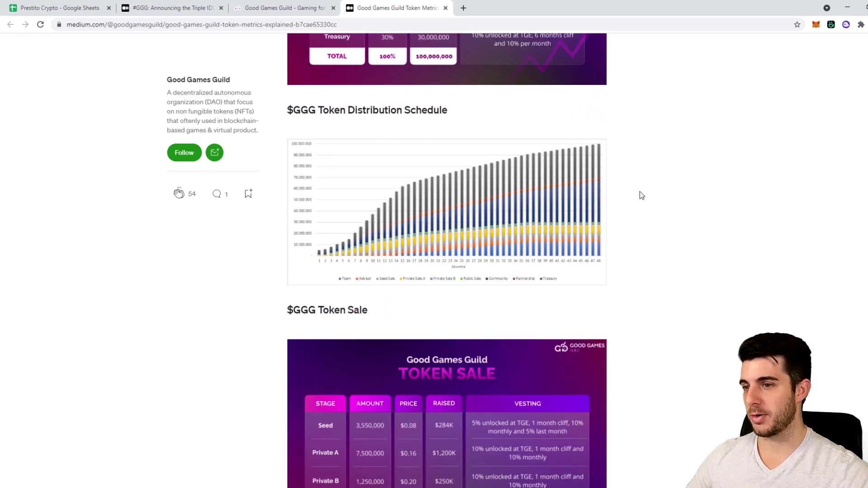
{"action": "scroll", "coordinate": [642, 190], "scroll_direction": "down", "scroll_amount": 3}
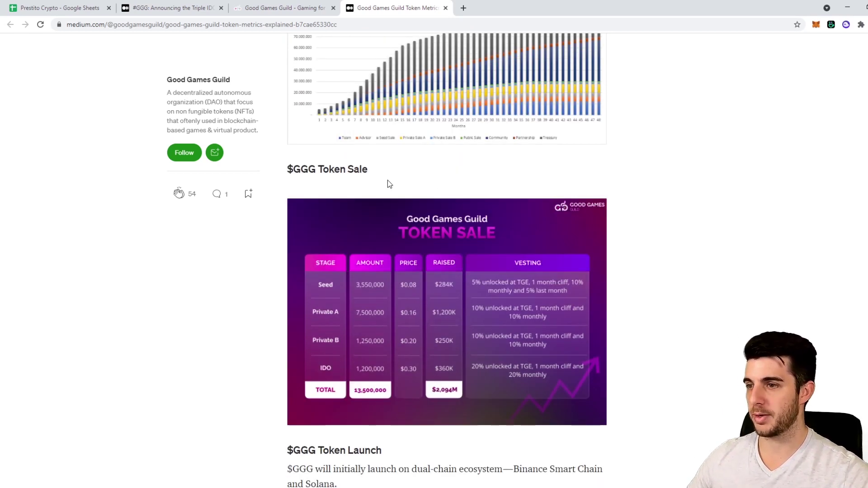
{"action": "scroll", "coordinate": [644, 238], "scroll_direction": "down", "scroll_amount": 1}
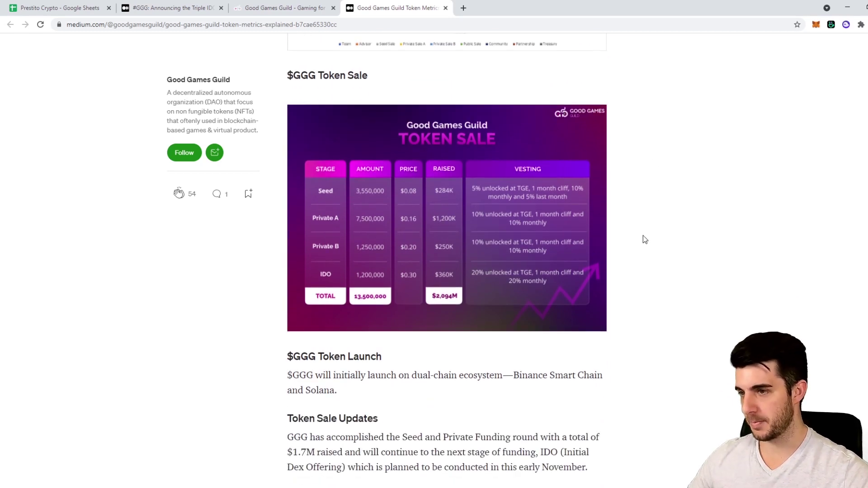
{"action": "scroll", "coordinate": [655, 231], "scroll_direction": "down", "scroll_amount": 1}
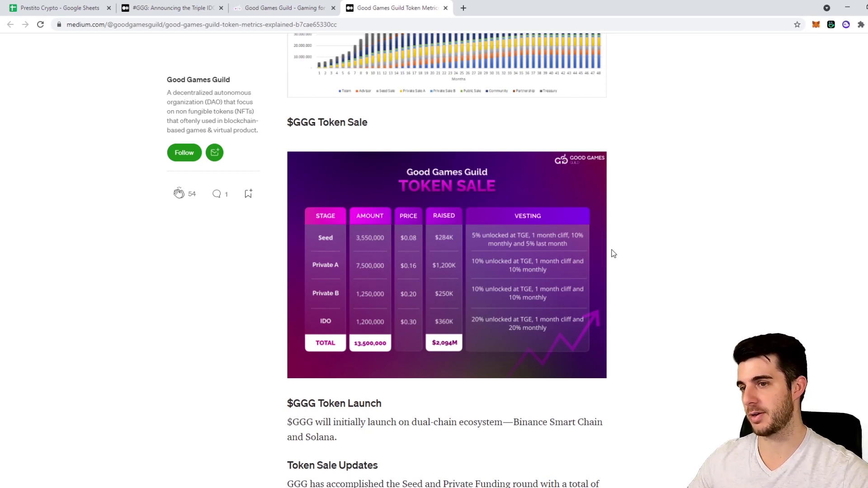
{"action": "scroll", "coordinate": [613, 254], "scroll_direction": "down", "scroll_amount": 2}
{"action": "scroll", "coordinate": [618, 246], "scroll_direction": "down", "scroll_amount": 1}
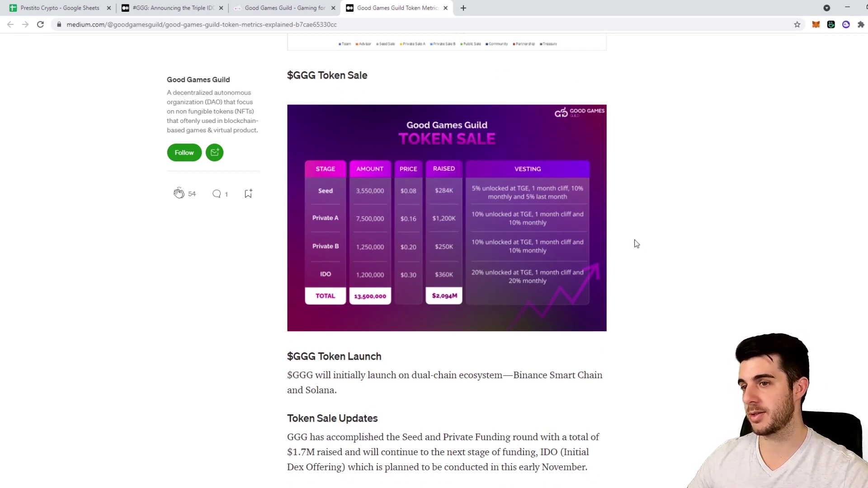
{"action": "scroll", "coordinate": [637, 245], "scroll_direction": "down", "scroll_amount": 2}
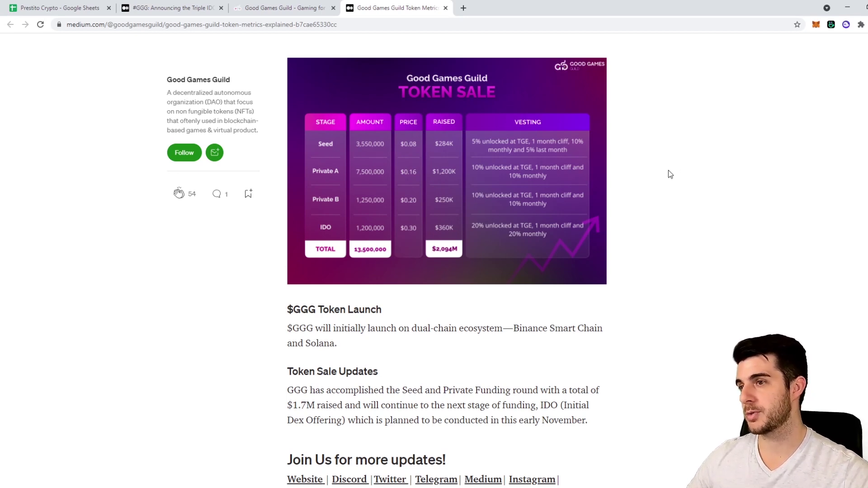
{"action": "left_click", "coordinate": [415, 135]}
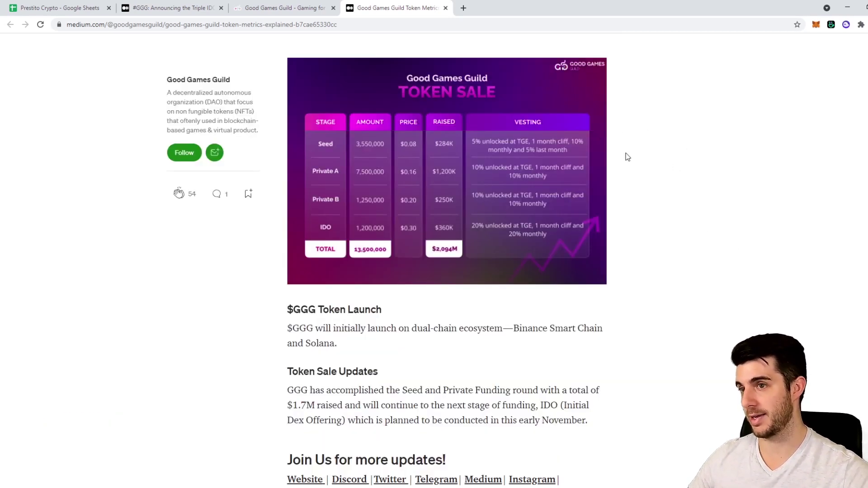
{"action": "scroll", "coordinate": [687, 188], "scroll_direction": "down", "scroll_amount": 2}
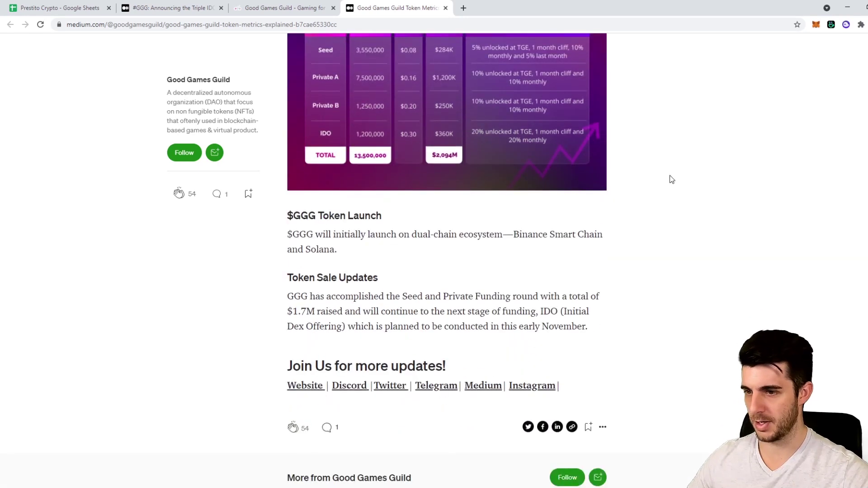
{"action": "scroll", "coordinate": [666, 189], "scroll_direction": "down", "scroll_amount": 1}
{"action": "scroll", "coordinate": [665, 192], "scroll_direction": "up", "scroll_amount": 1}
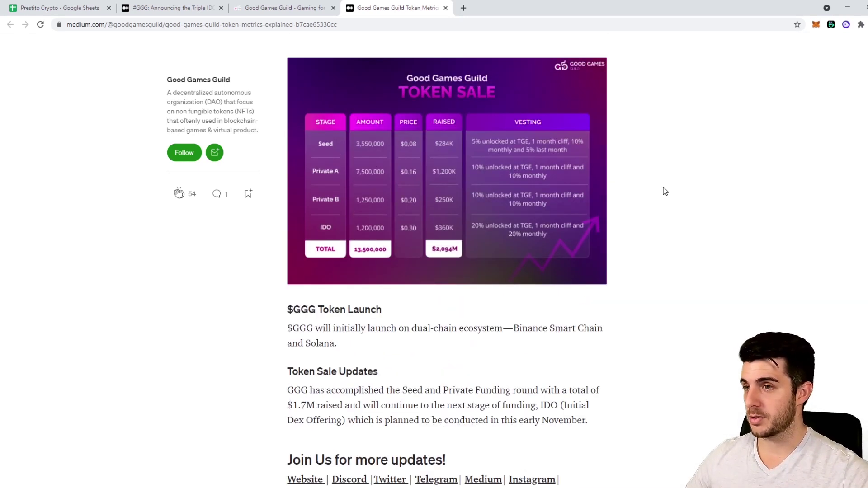
{"action": "left_click", "coordinate": [60, 7]}
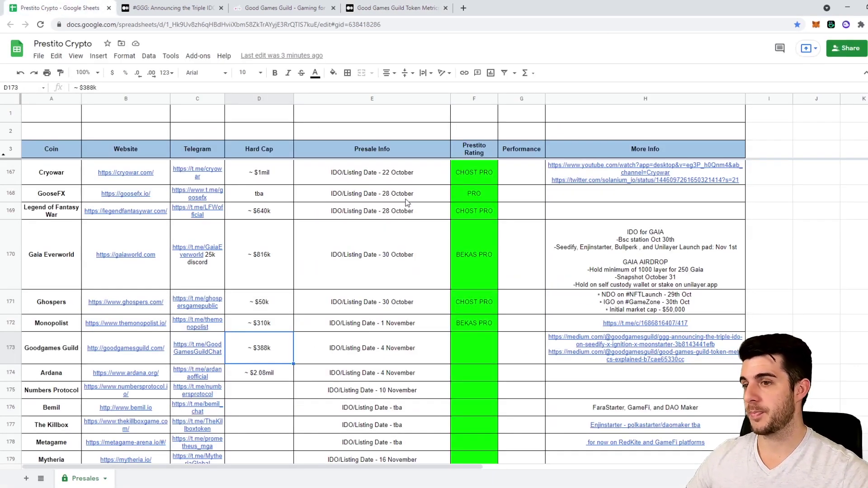
Paste Monopolist's BEKAS PRO rating from F172 into F173, then check Ghospers' rating and listing date
{"action": "left_click", "coordinate": [482, 324]}
{"action": "key", "text": "ctrl+c"}
{"action": "left_click", "coordinate": [483, 348]}
{"action": "key", "text": "ctrl+v"}
{"action": "left_click", "coordinate": [485, 299]}
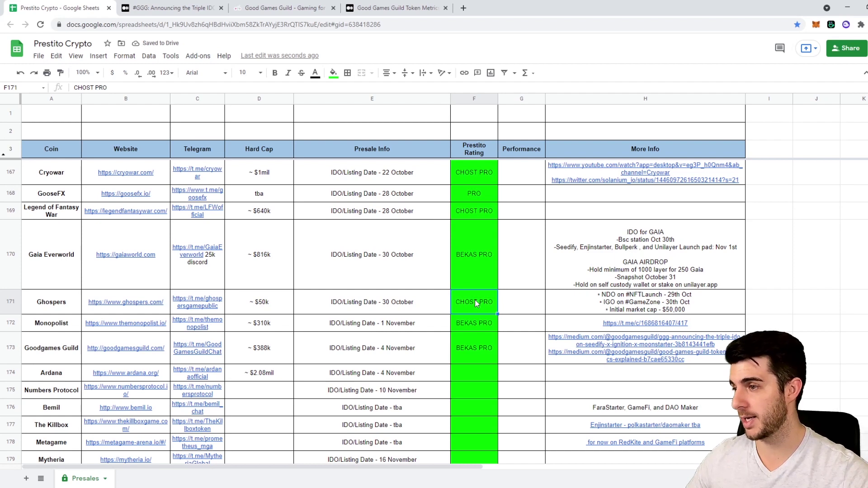
{"action": "left_click_drag", "start_coordinate": [477, 305], "coordinate": [51, 354]}
{"action": "left_click", "coordinate": [297, 301]}
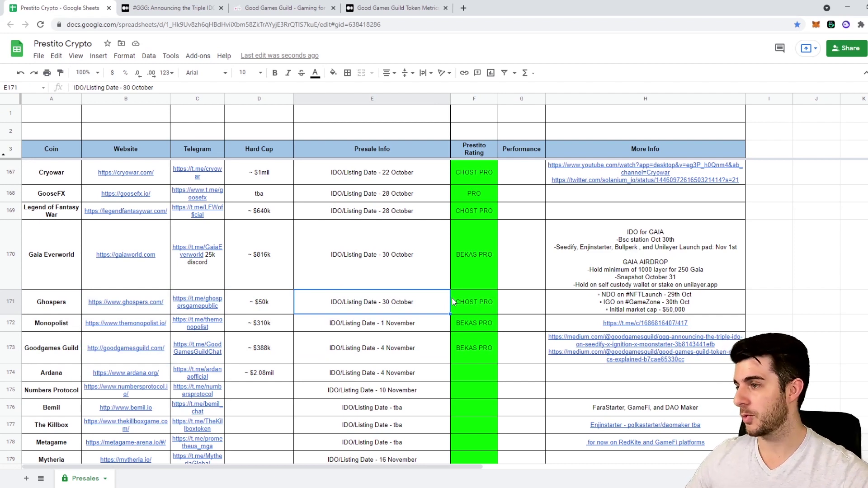
{"action": "scroll", "coordinate": [452, 298], "scroll_direction": "up", "scroll_amount": 2}
{"action": "scroll", "coordinate": [452, 298], "scroll_direction": "down", "scroll_amount": 2}
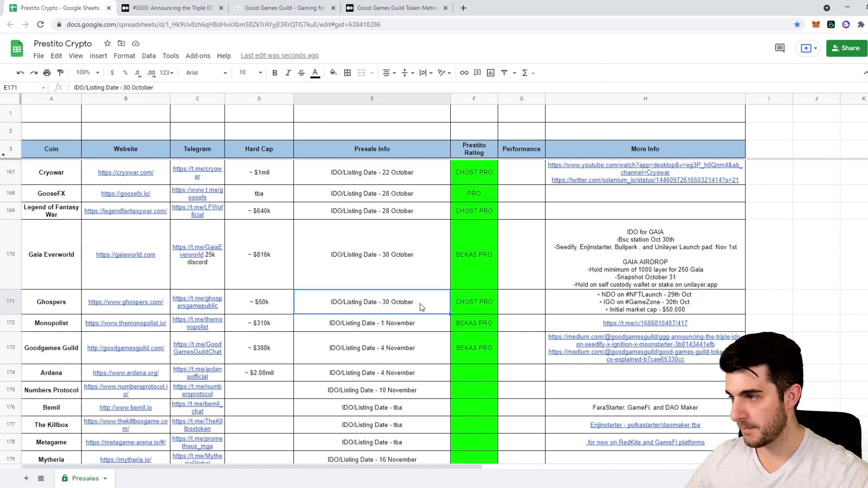
{"action": "scroll", "coordinate": [344, 293], "scroll_direction": "up", "scroll_amount": 3}
{"action": "scroll", "coordinate": [345, 293], "scroll_direction": "up", "scroll_amount": 2}
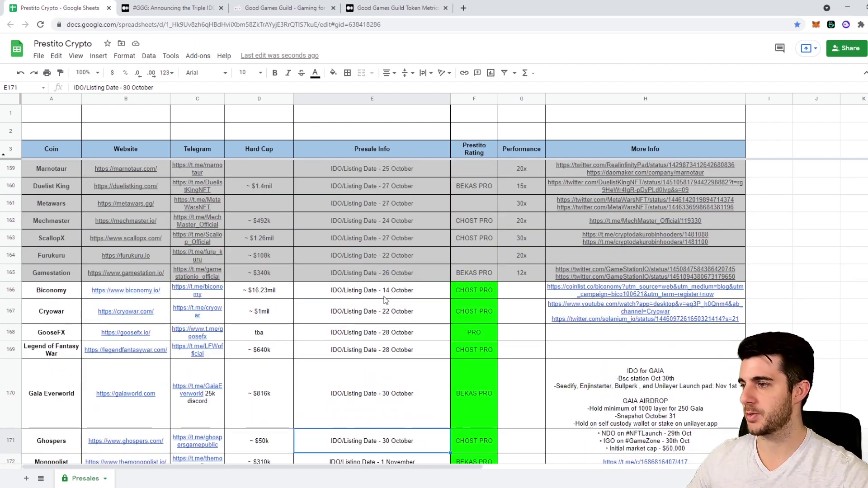
{"action": "scroll", "coordinate": [385, 299], "scroll_direction": "down", "scroll_amount": 2}
{"action": "scroll", "coordinate": [384, 299], "scroll_direction": "down", "scroll_amount": 2}
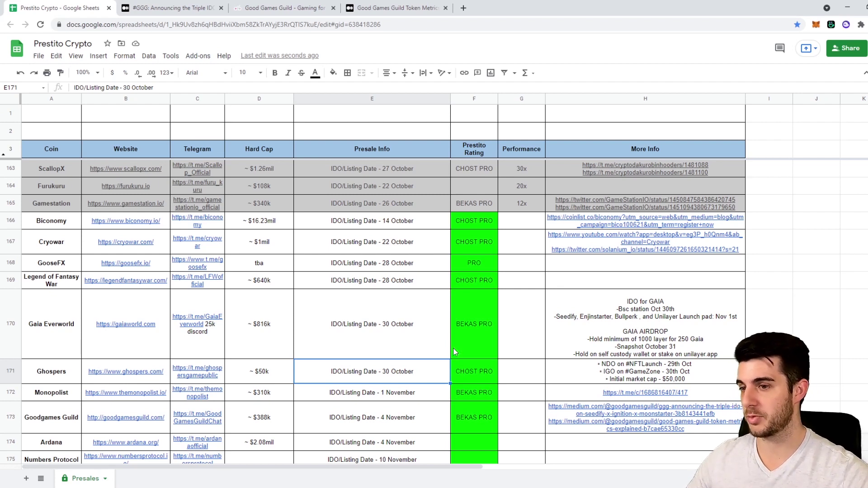
{"action": "scroll", "coordinate": [384, 297], "scroll_direction": "down", "scroll_amount": 2}
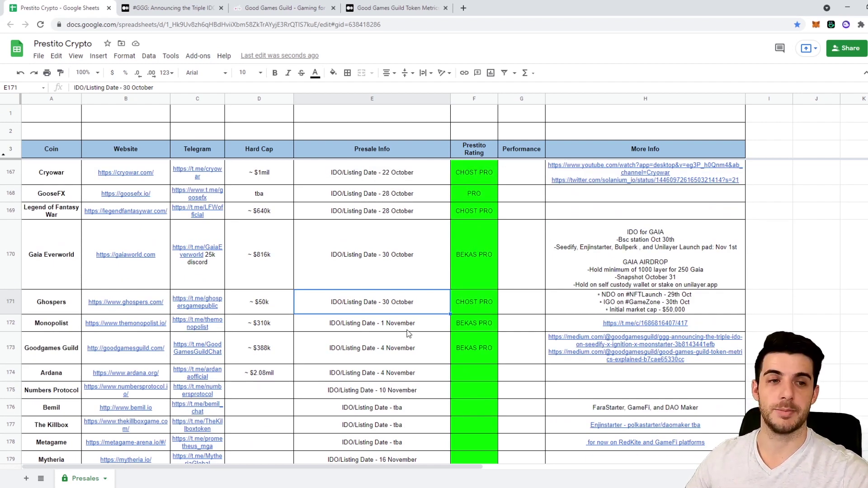